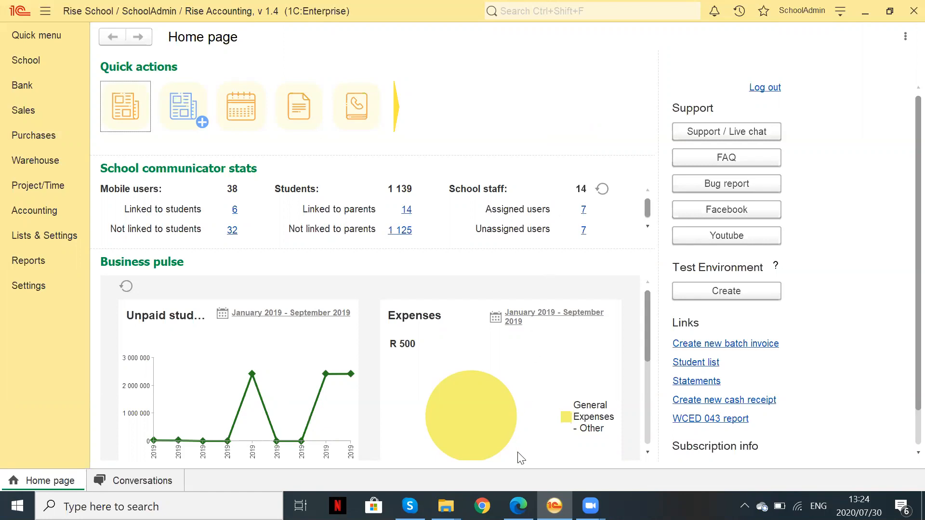
Delete the Cellphone question below Parent identity number in the Copy of Enrollment form
mouse_move(518, 506)
click(523, 436)
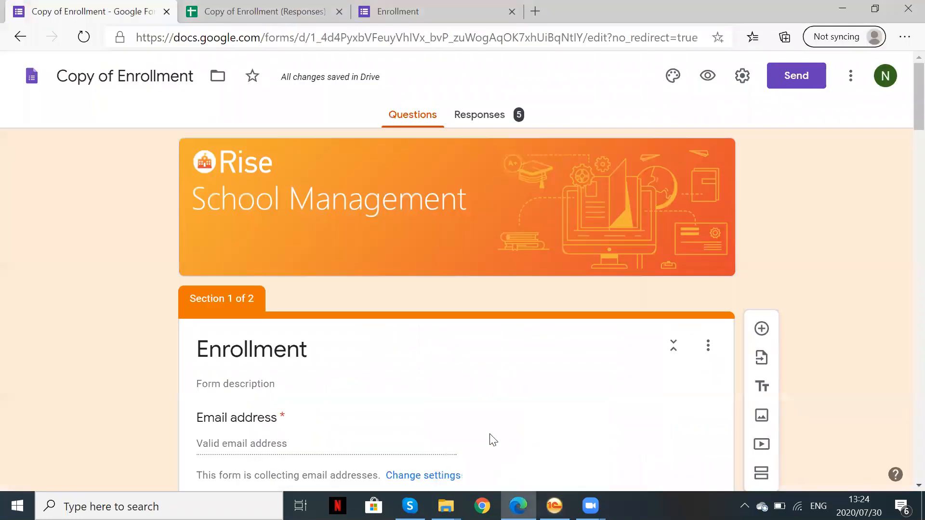
scroll(418, 309, down, 3)
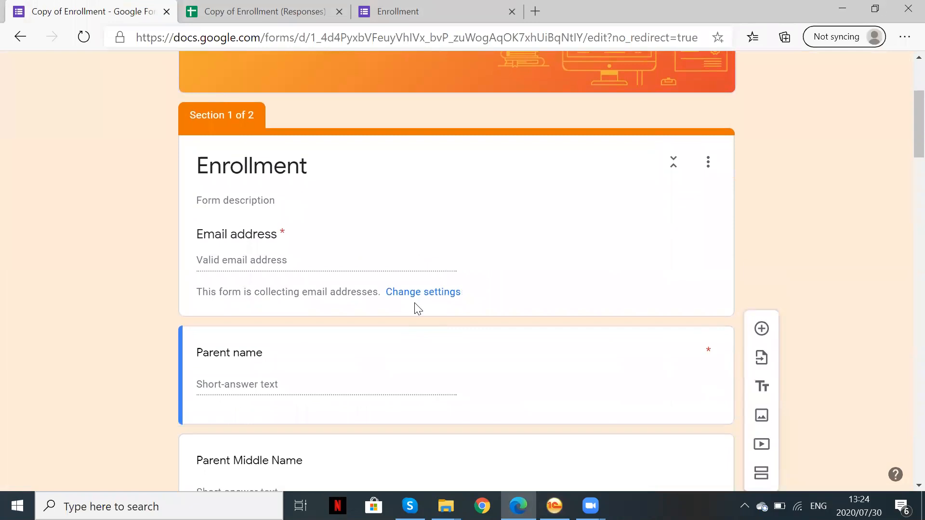
scroll(418, 308, down, 3)
scroll(417, 308, down, 1)
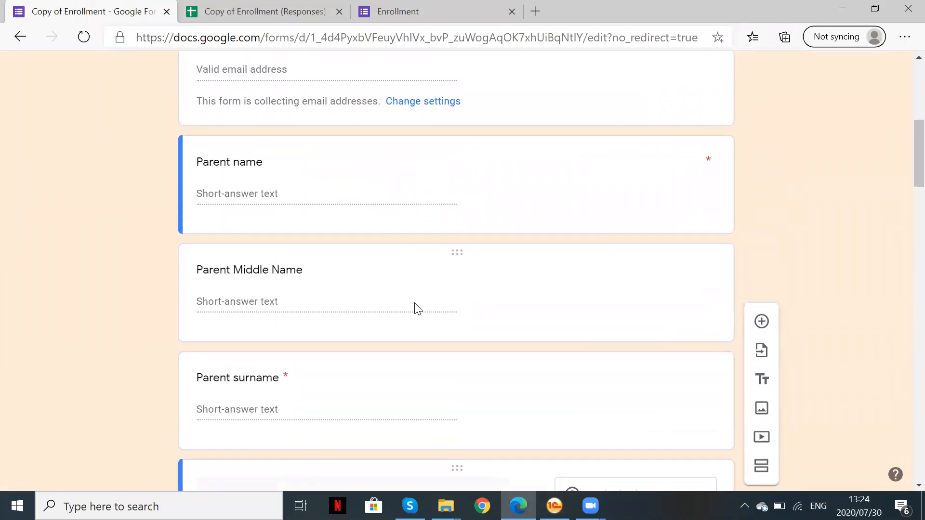
scroll(417, 308, down, 3)
scroll(415, 304, down, 8)
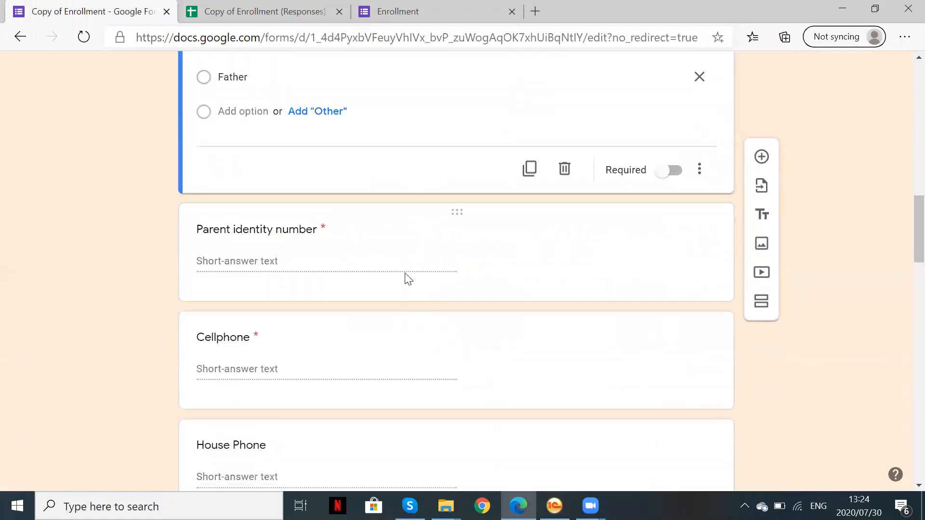
click(354, 342)
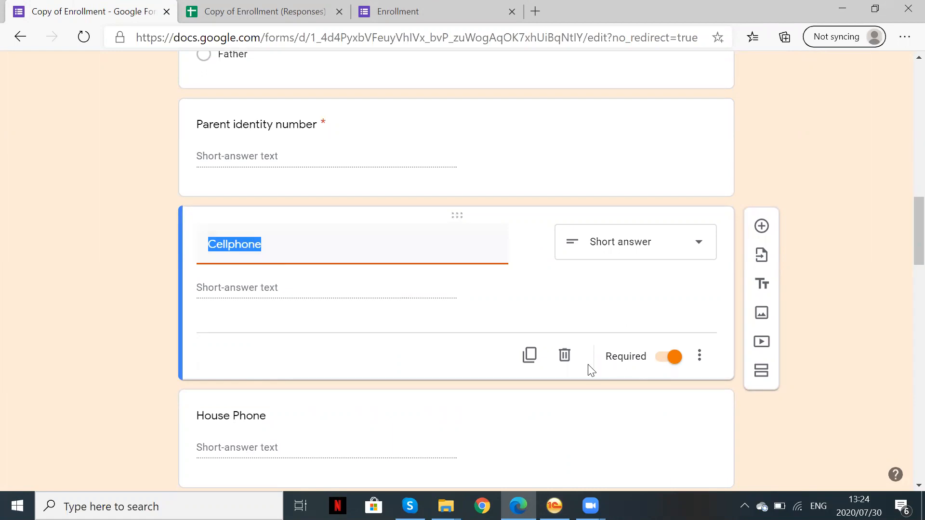
click(565, 356)
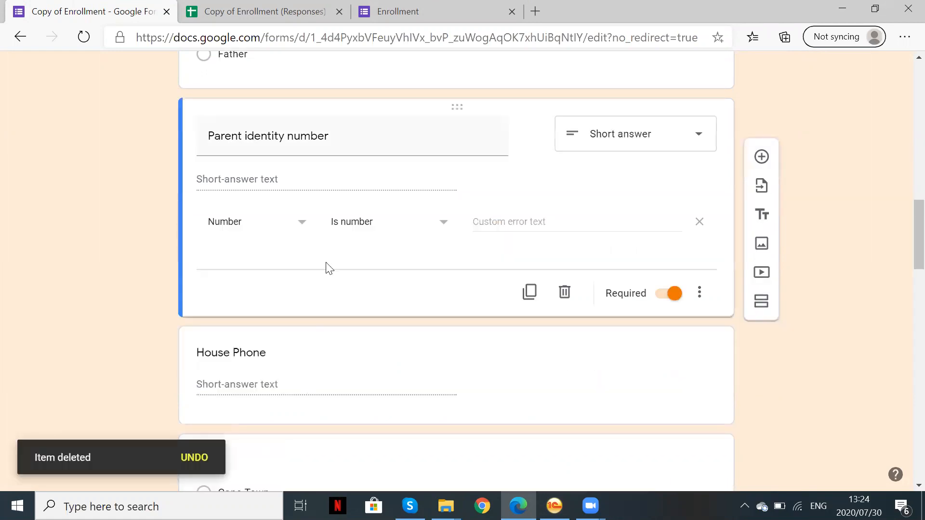
Add a Date-type question titled 'Parent Birth Date' right after Parent identity number
click(764, 162)
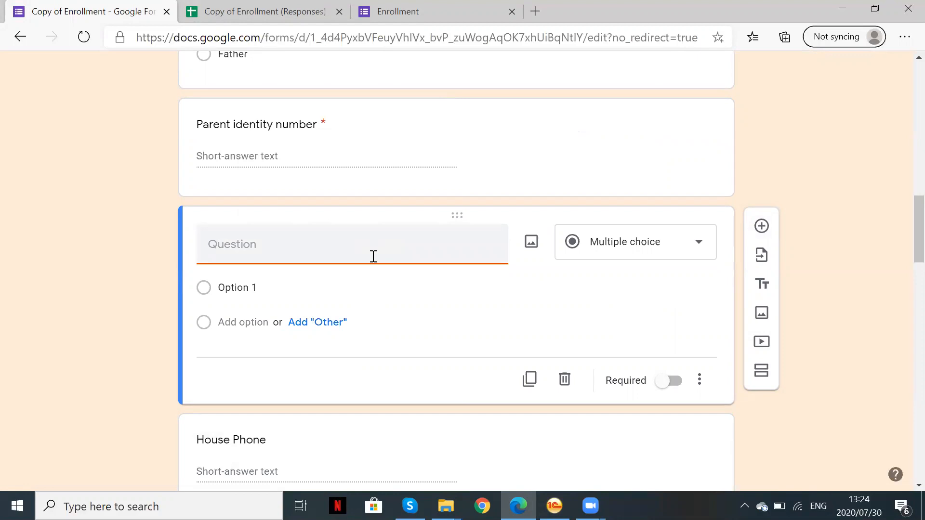
text(Parent Birth Date)
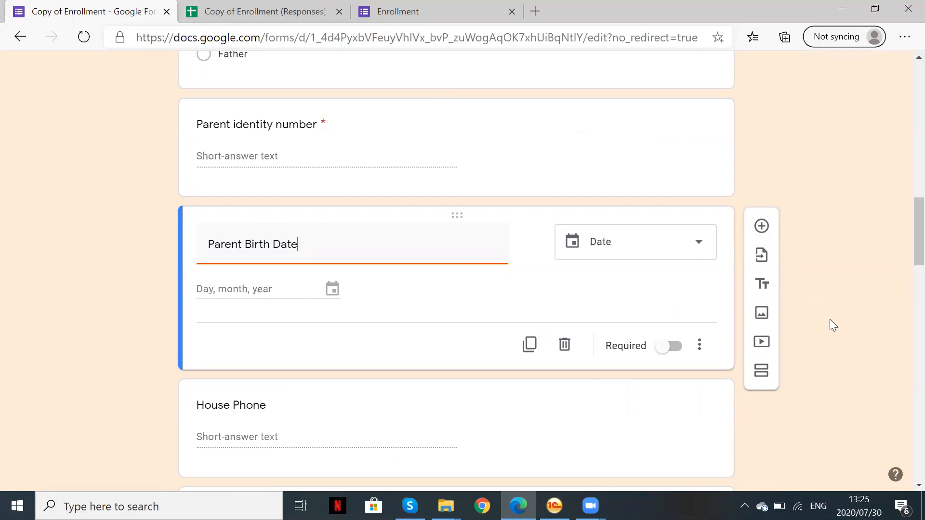
scroll(562, 411, down, 15)
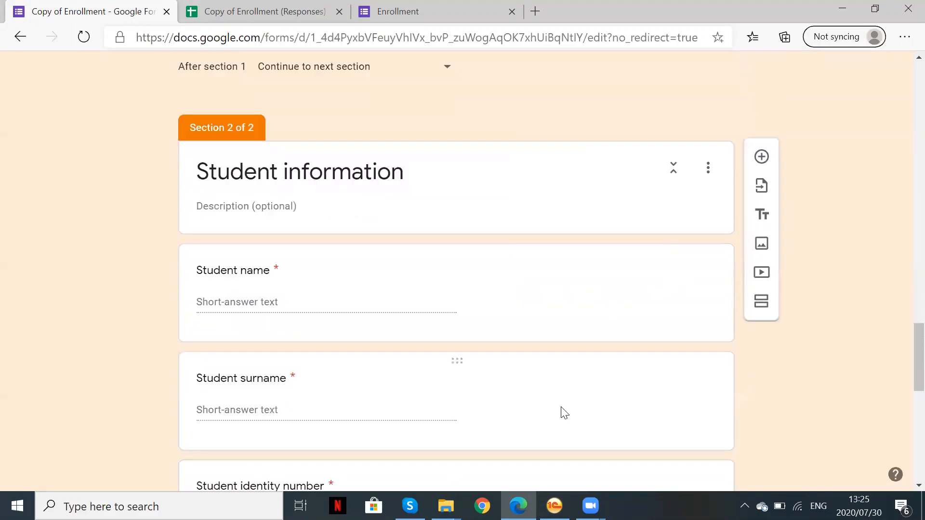
scroll(564, 412, down, 10)
scroll(560, 410, up, 14)
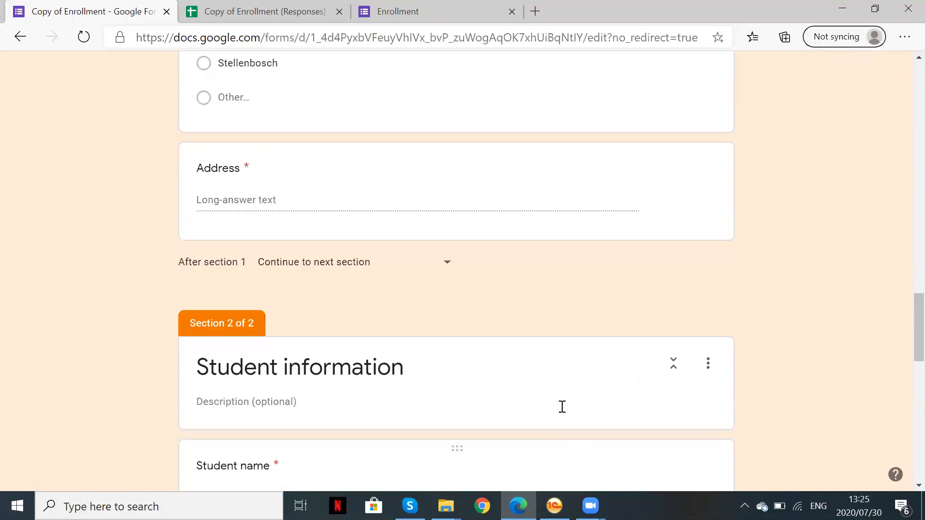
scroll(562, 407, up, 15)
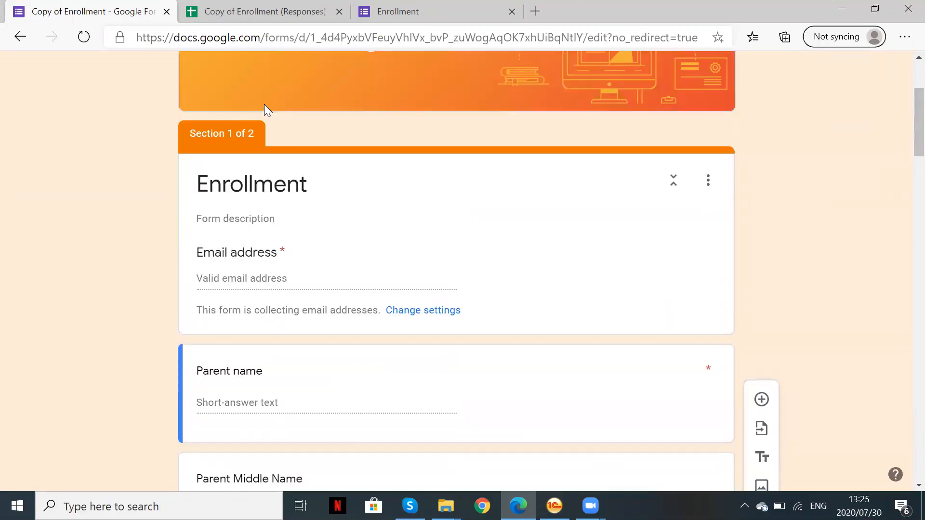
scroll(264, 104, up, 2)
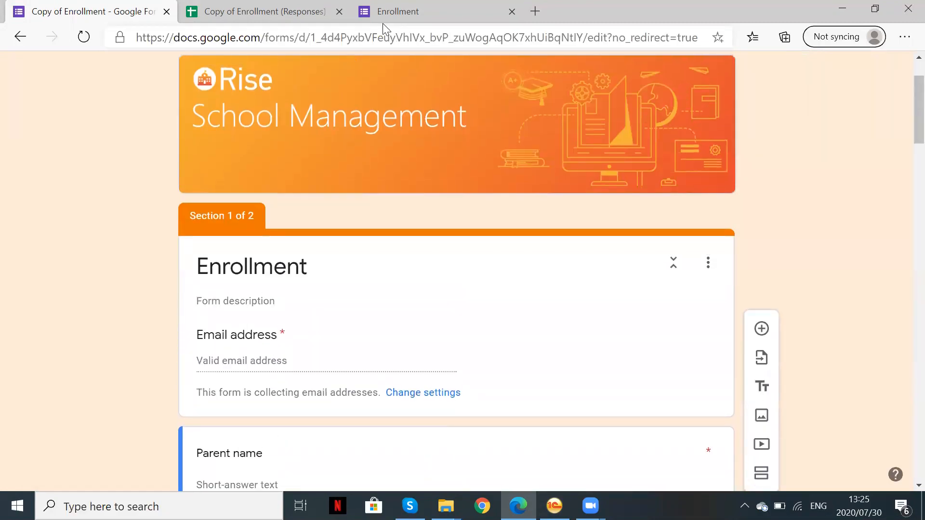
Reload the live Enrollment form and confirm Parent Birth Date now appears before House Phone
click(357, 23)
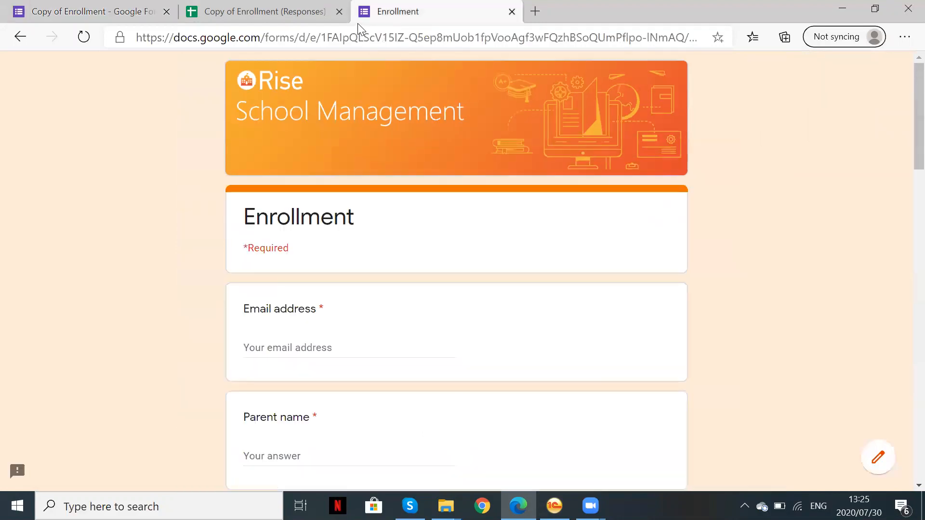
click(84, 37)
scroll(495, 389, down, 6)
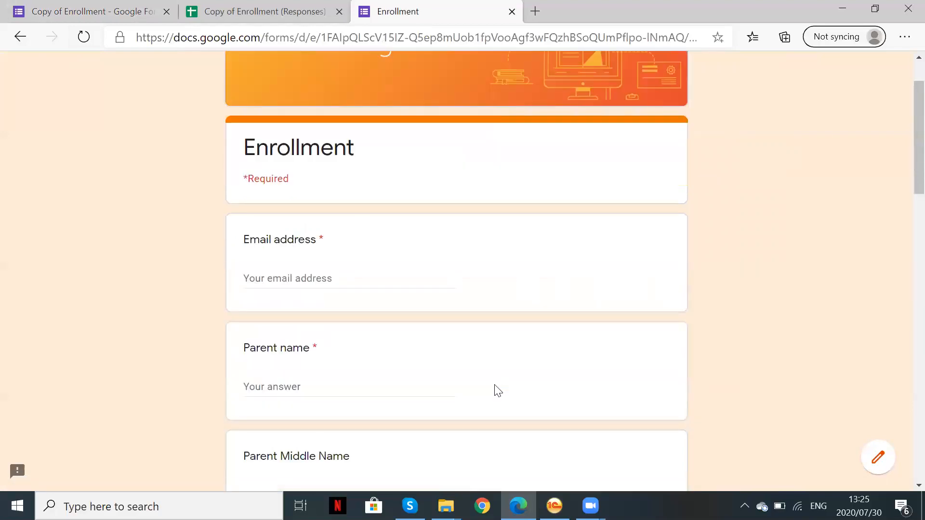
scroll(498, 390, down, 7)
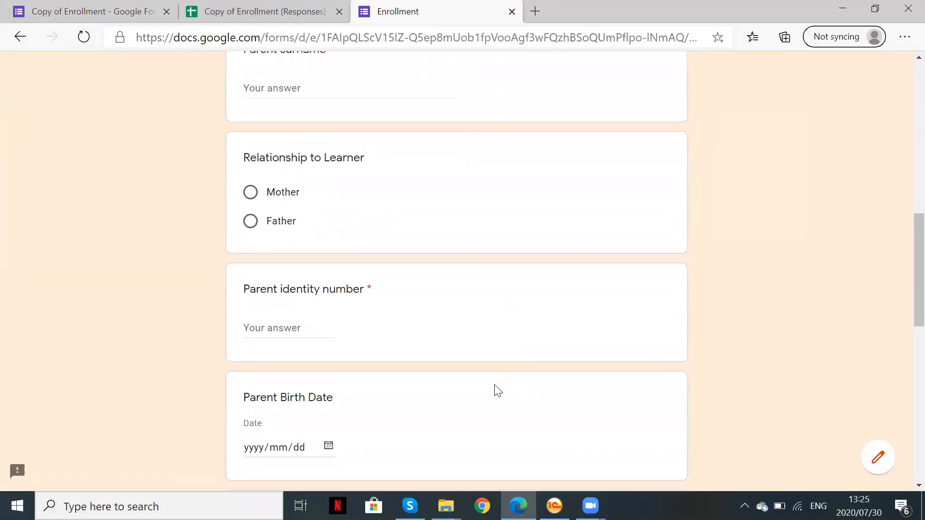
scroll(424, 393, down, 4)
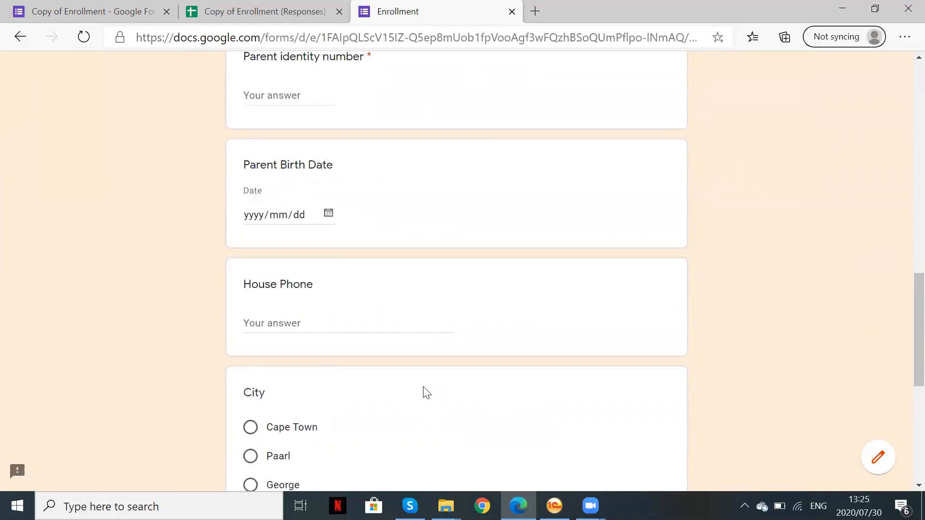
scroll(410, 423, down, 7)
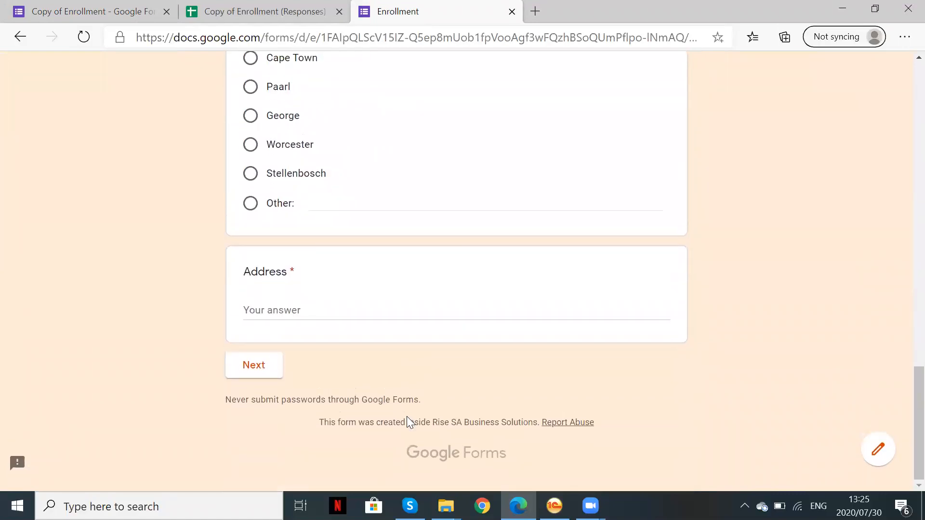
scroll(410, 423, up, 20)
scroll(307, 381, down, 1)
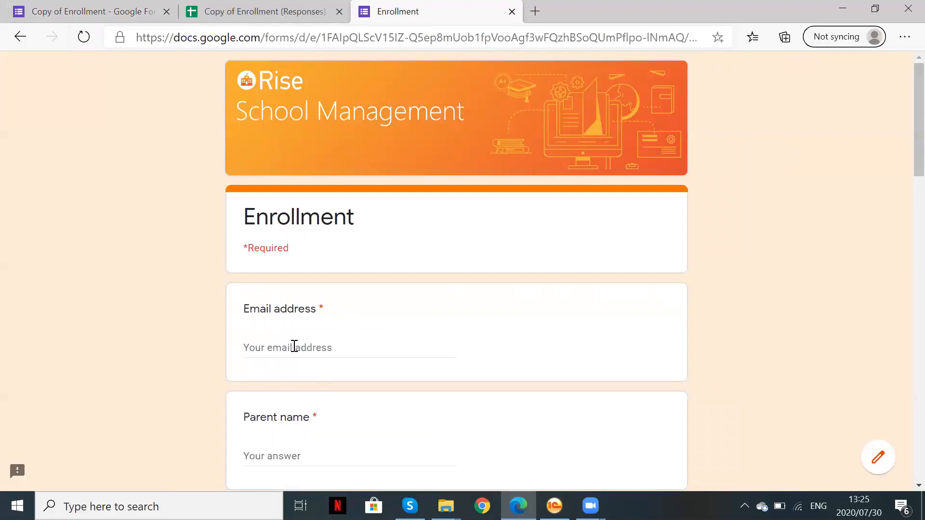
click(294, 347)
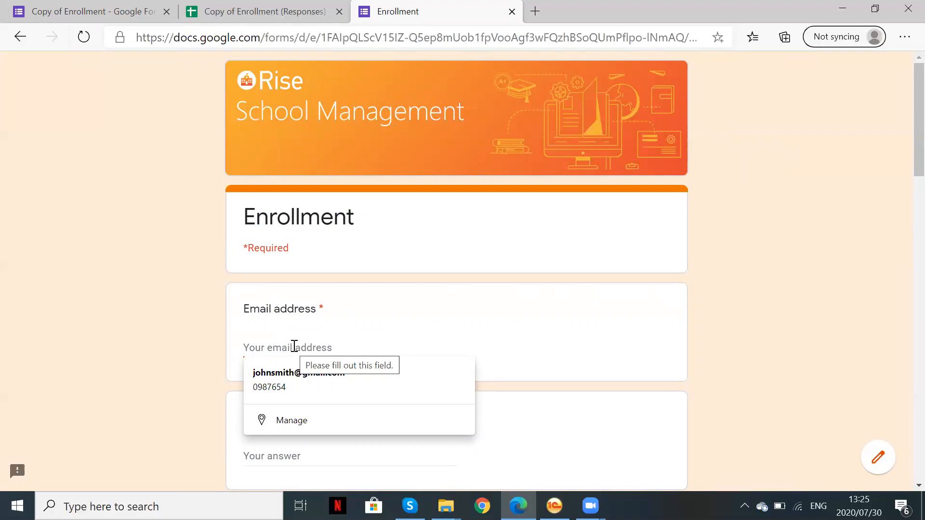
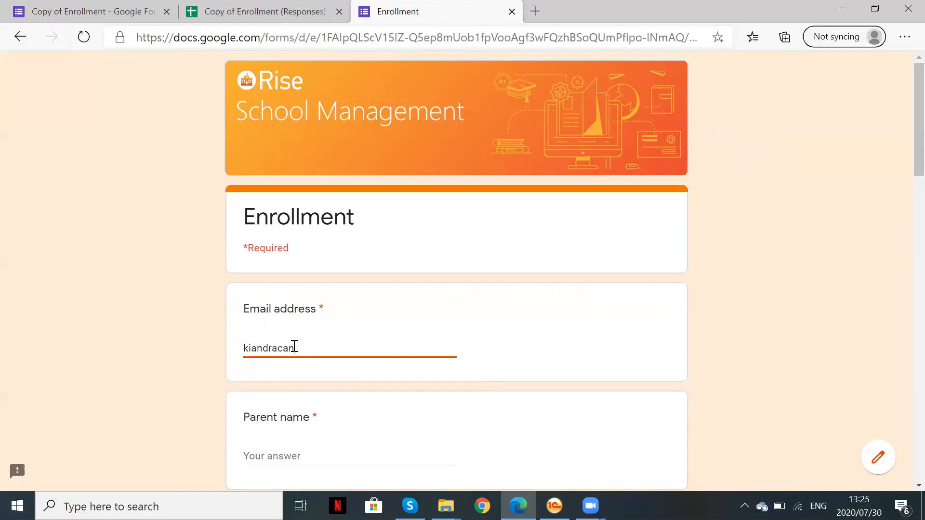
Enter the parent's e-mail address, first name and surname on the live form
scroll(332, 390, down, 3)
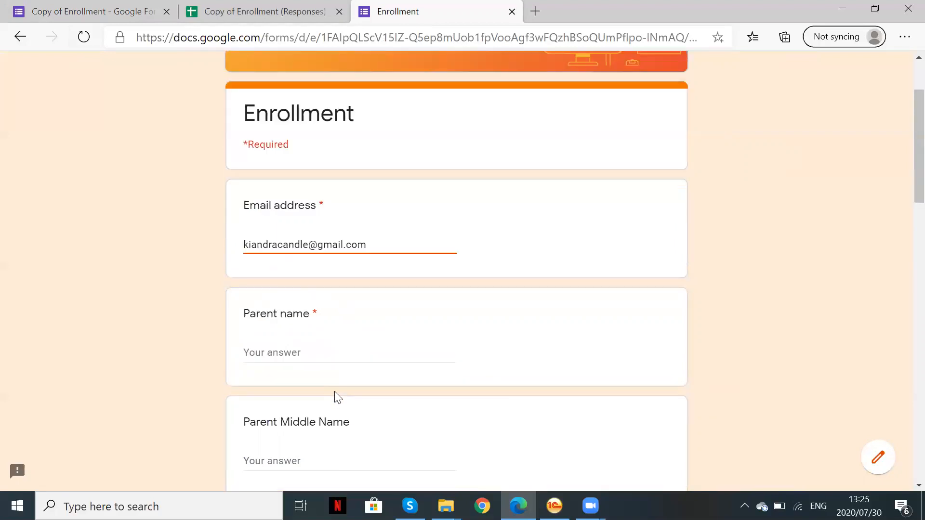
click(295, 330)
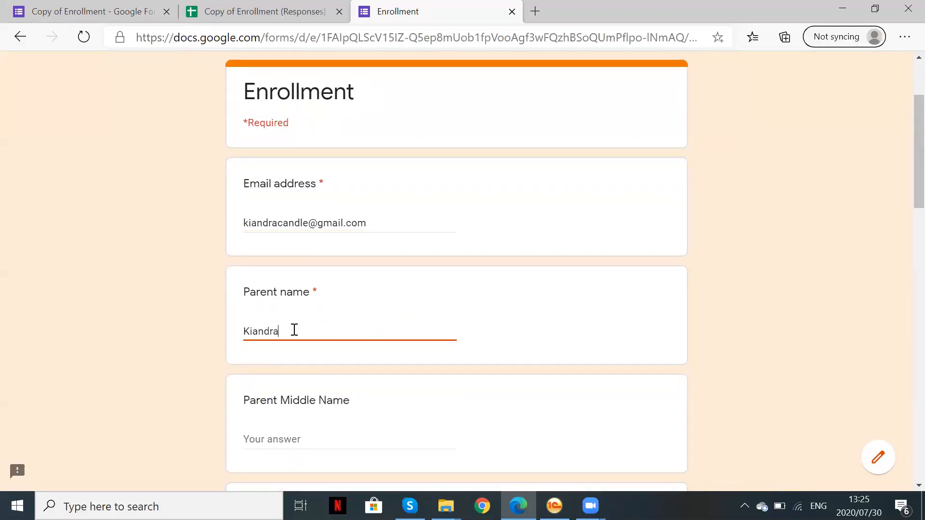
scroll(281, 371, down, 3)
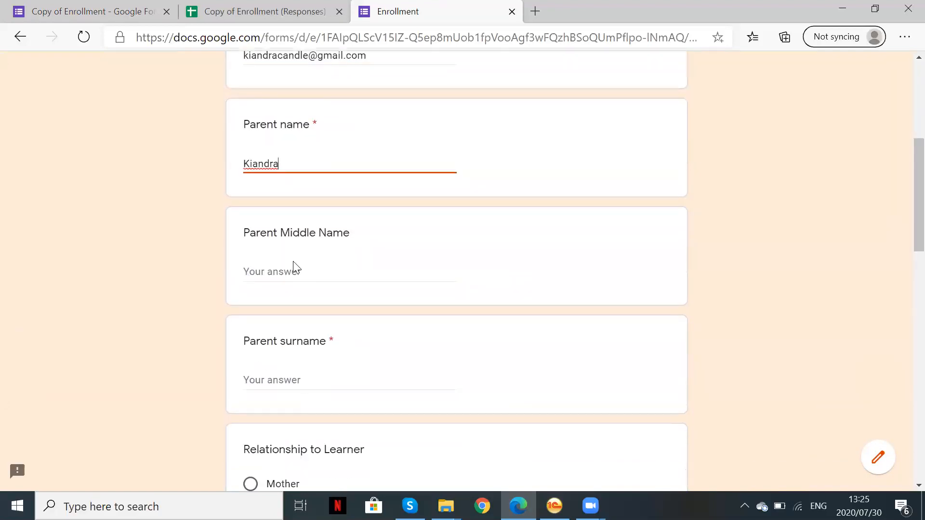
click(294, 382)
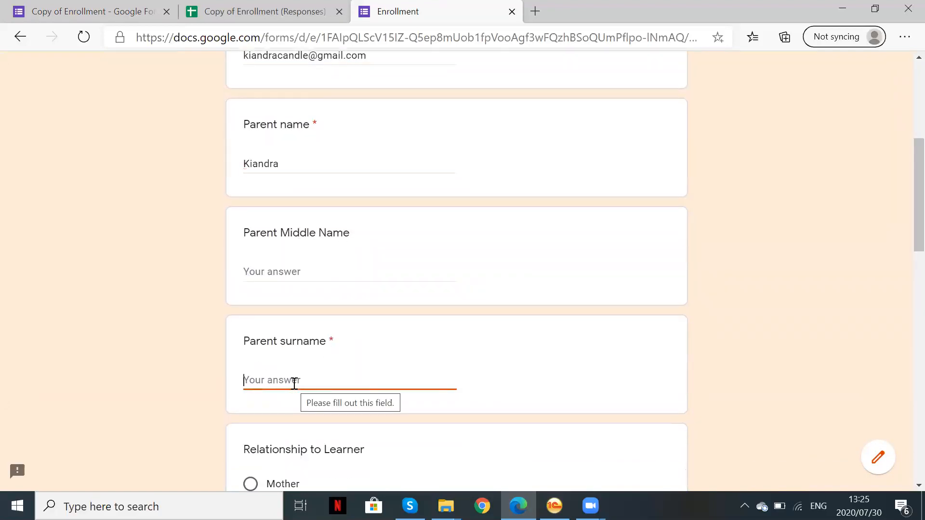
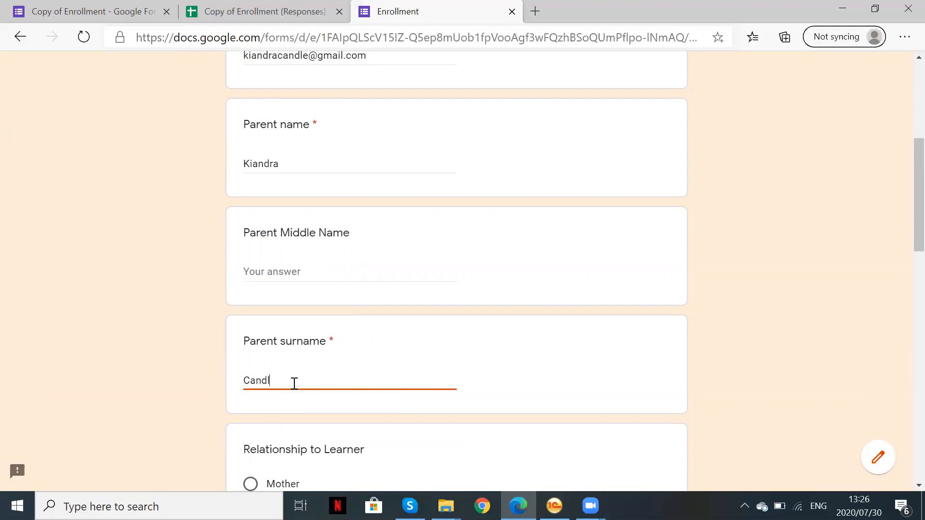
Set the relationship to learner as Mother and enter the parent's identity number
scroll(348, 435, down, 4)
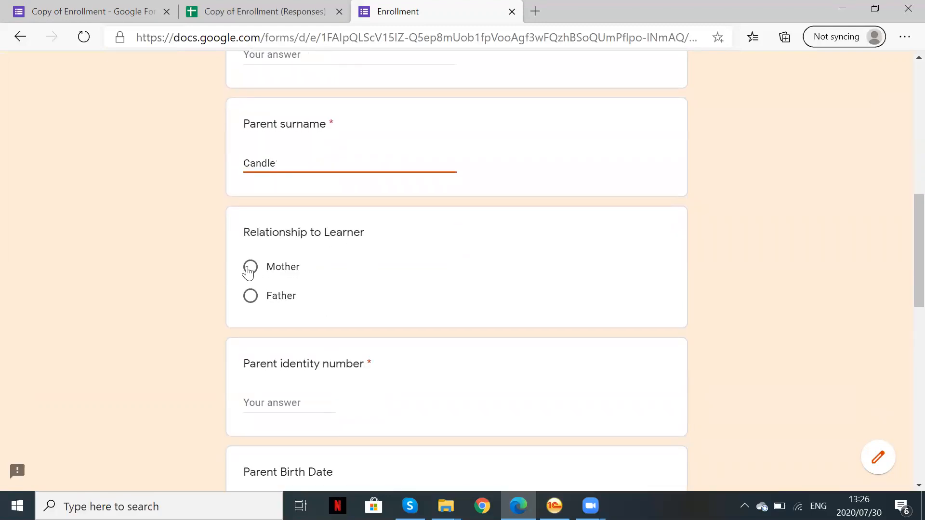
click(250, 267)
scroll(450, 419, down, 3)
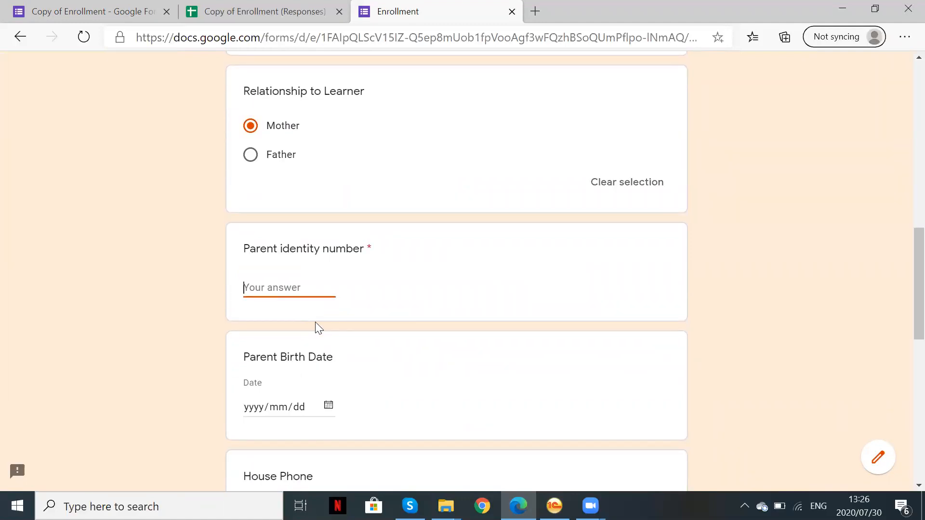
text(R)
key(BackSpace)
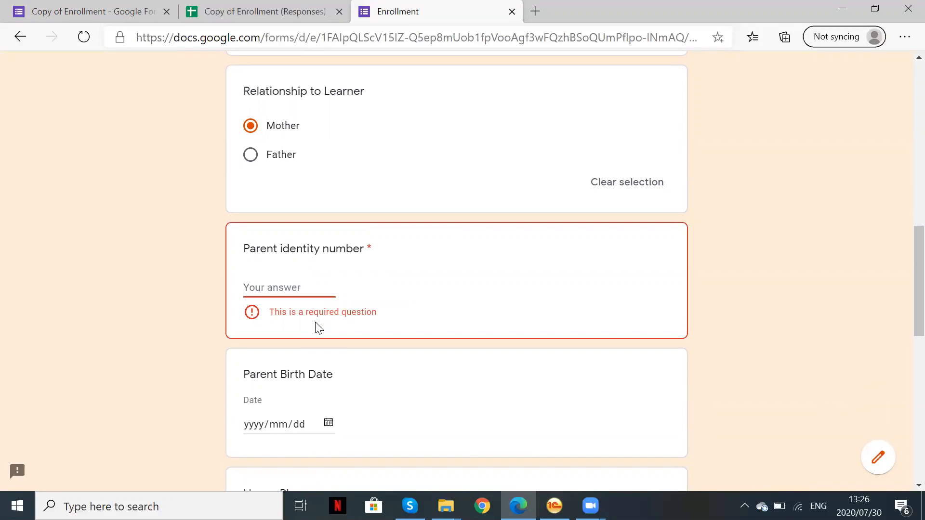
text(5566)
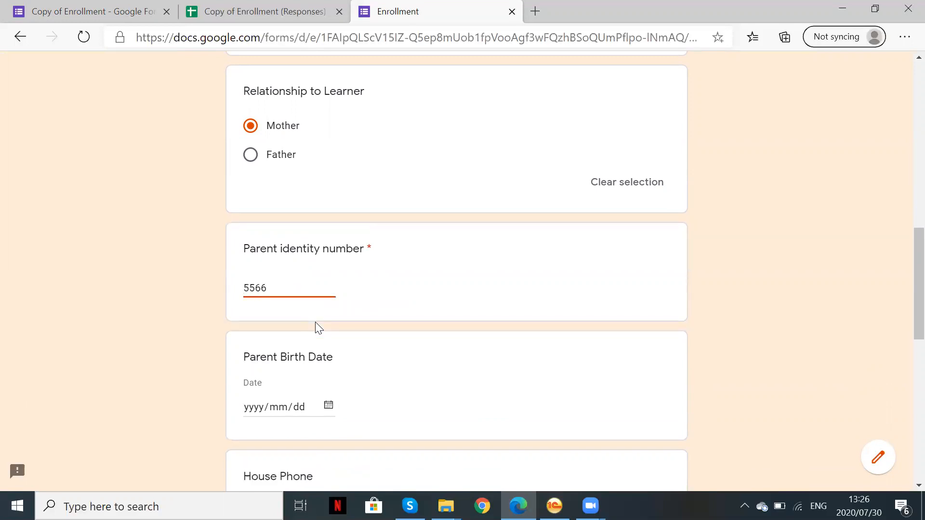
scroll(386, 371, down, 2)
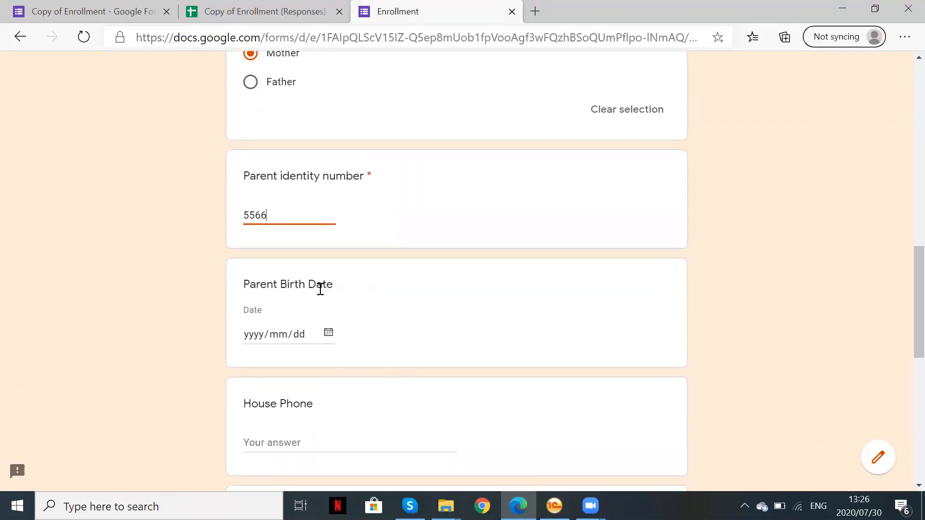
Pick 1989/06/15 as the Parent Birth Date in the calendar
click(328, 333)
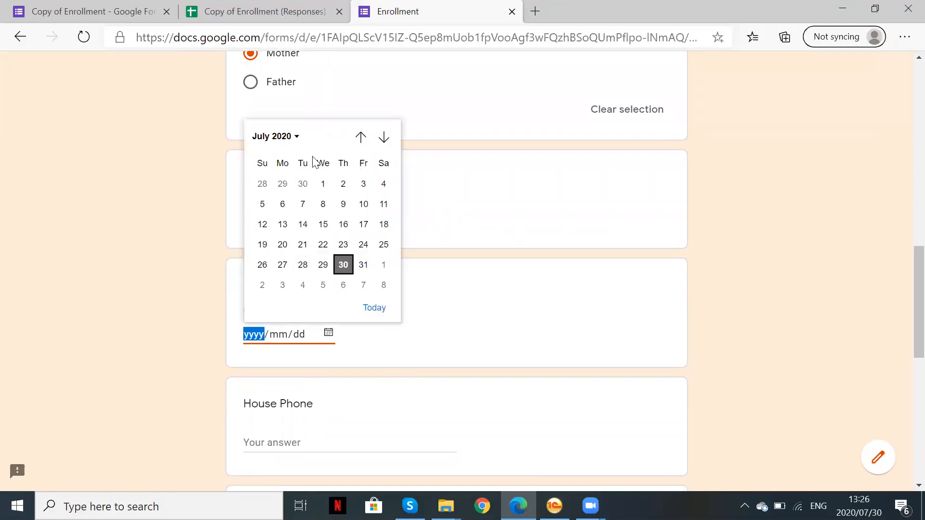
click(295, 138)
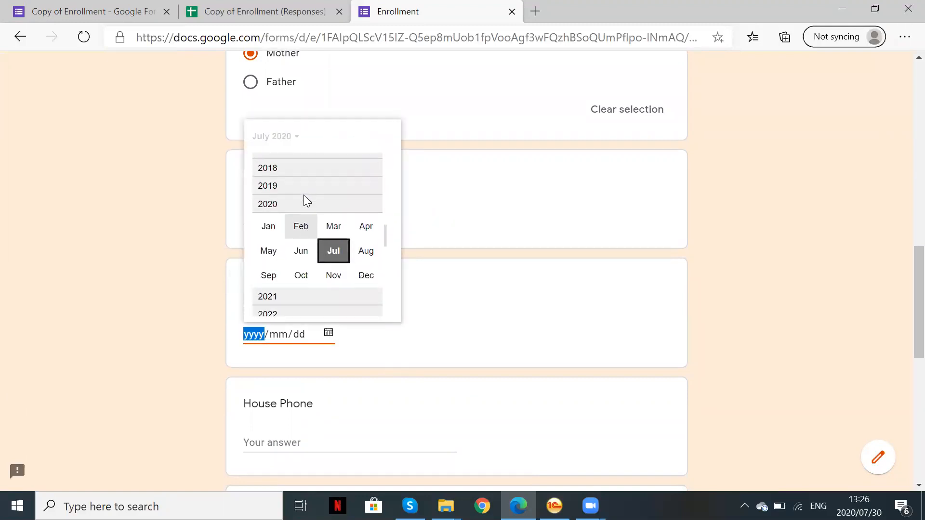
scroll(304, 195, up, 6)
scroll(304, 195, up, 5)
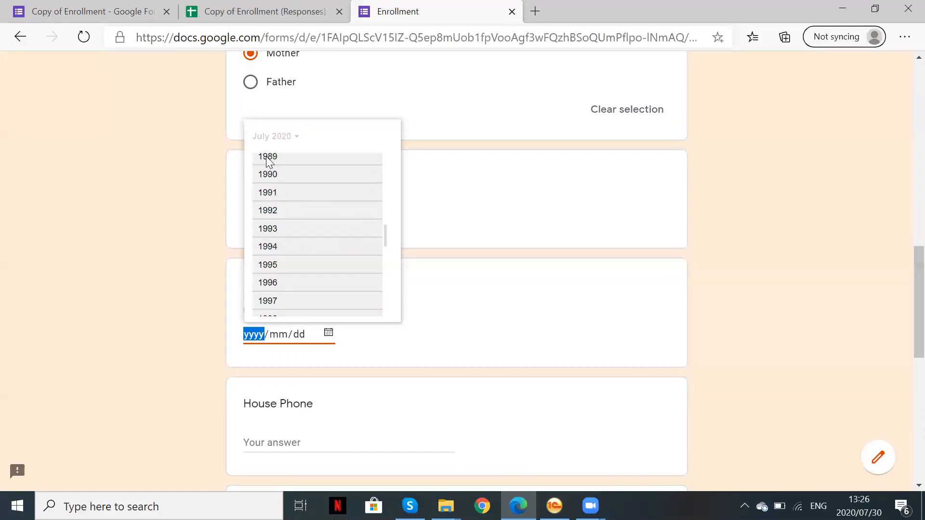
click(269, 162)
click(304, 208)
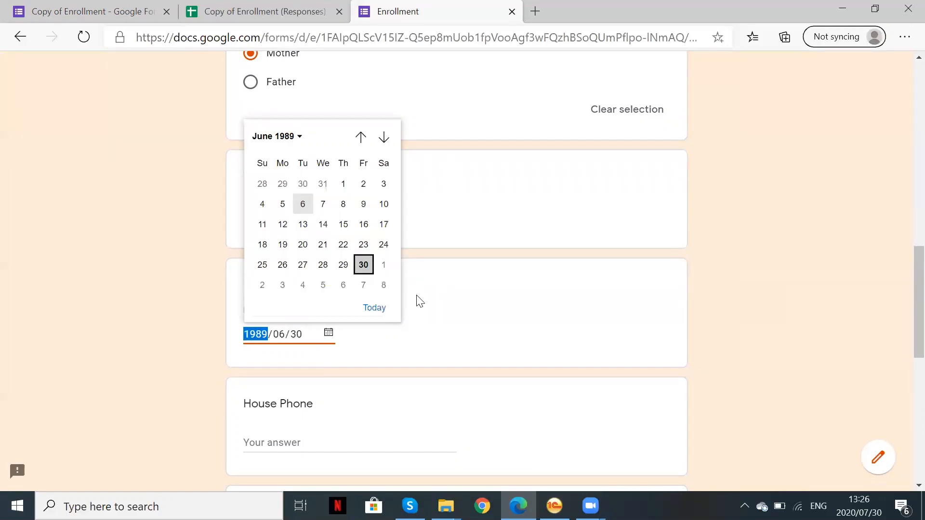
click(342, 227)
Choose Cape Town as the city and enter a test address
scroll(376, 403, down, 3)
scroll(381, 403, down, 2)
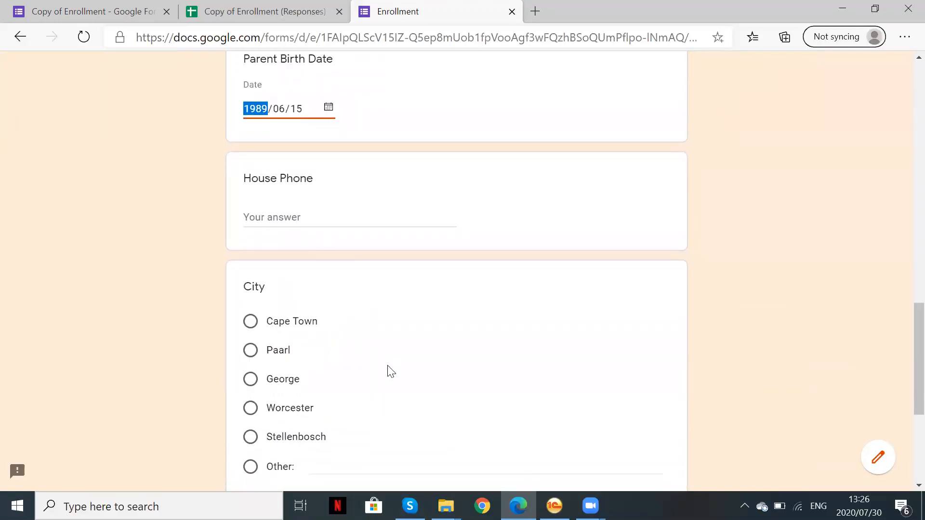
scroll(331, 347, down, 2)
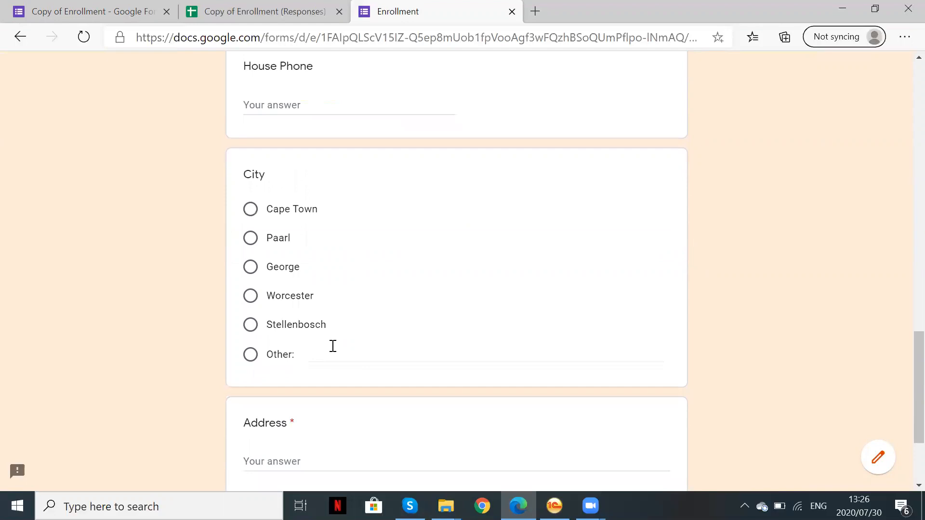
click(251, 210)
scroll(440, 361, down, 3)
click(379, 314)
text(Test)
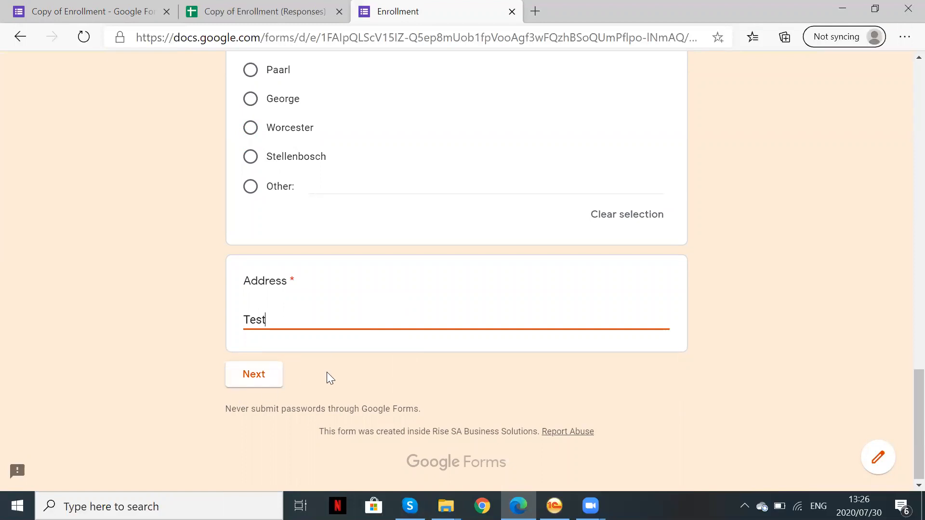
Continue to the student section and enter the student's first name, surname and identity number
click(257, 375)
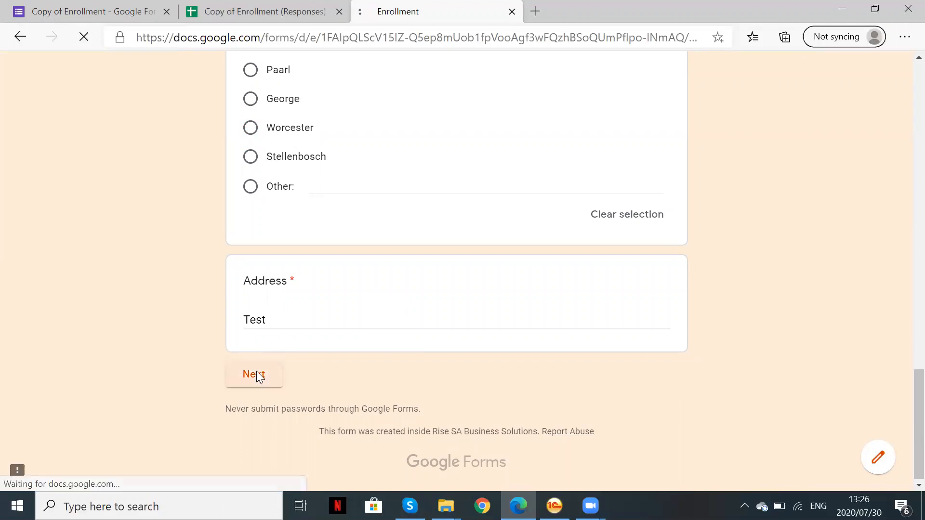
scroll(432, 351, down, 2)
scroll(432, 348, down, 2)
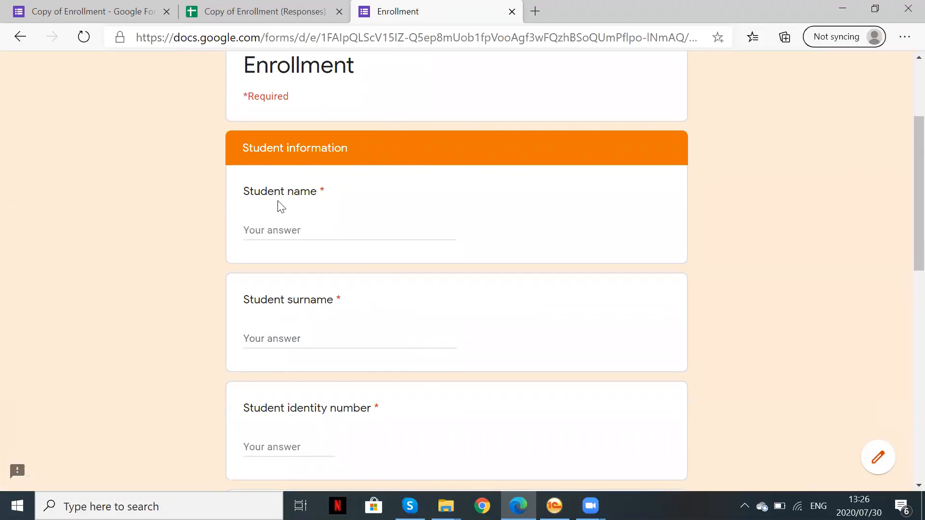
click(316, 229)
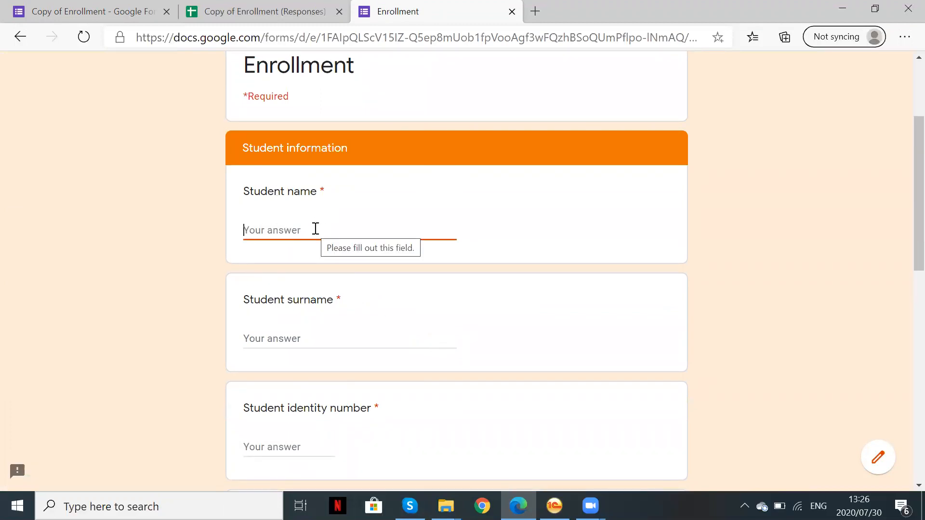
click(293, 333)
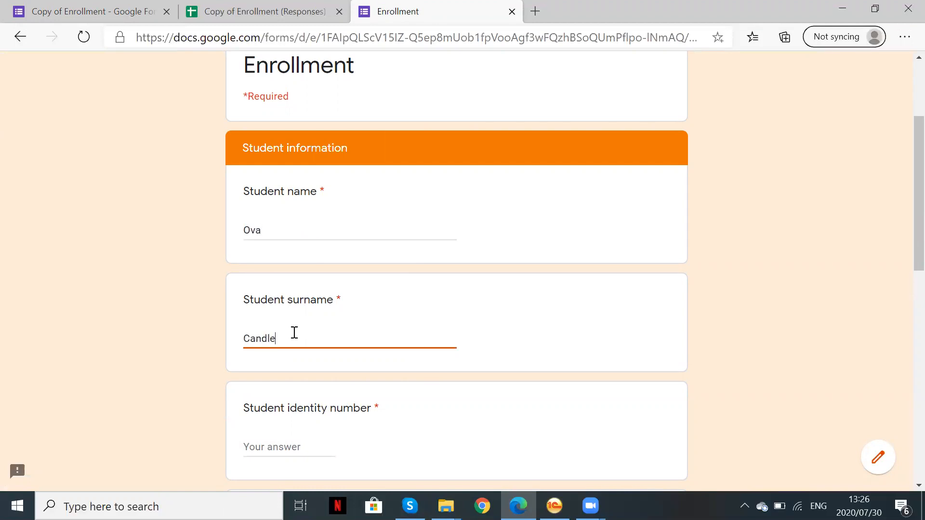
click(266, 447)
text(8899)
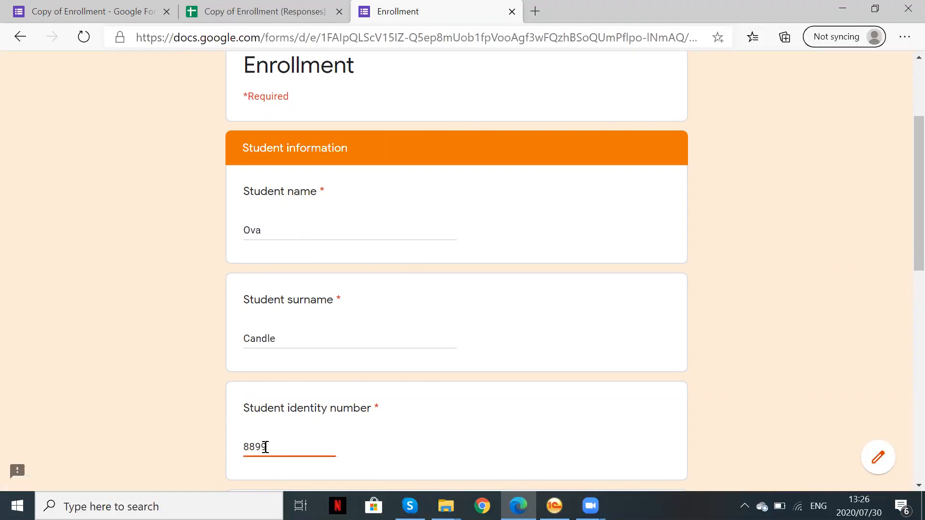
scroll(299, 424, down, 4)
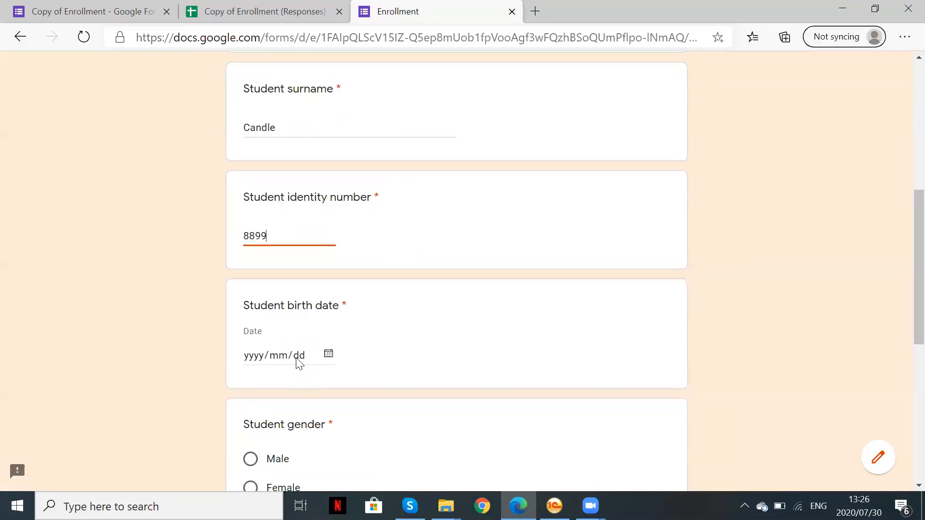
click(328, 355)
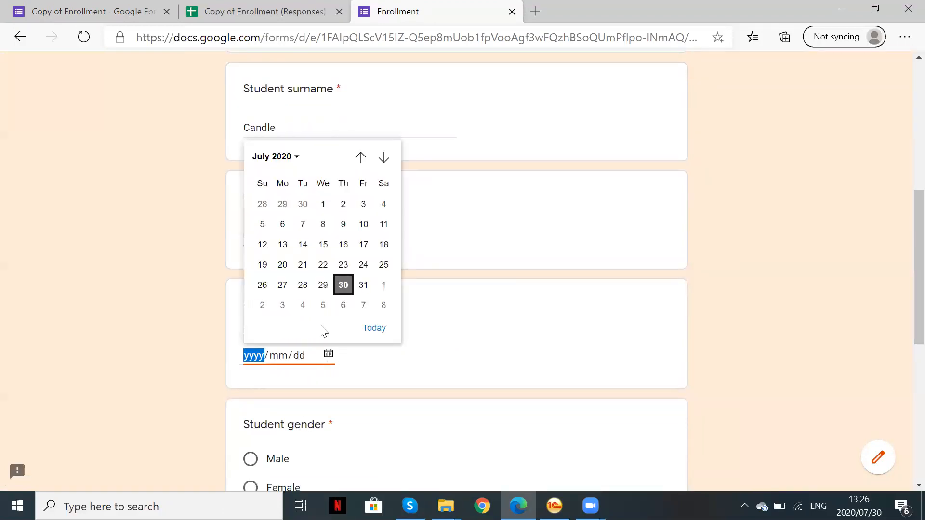
click(298, 159)
scroll(299, 228, up, 2)
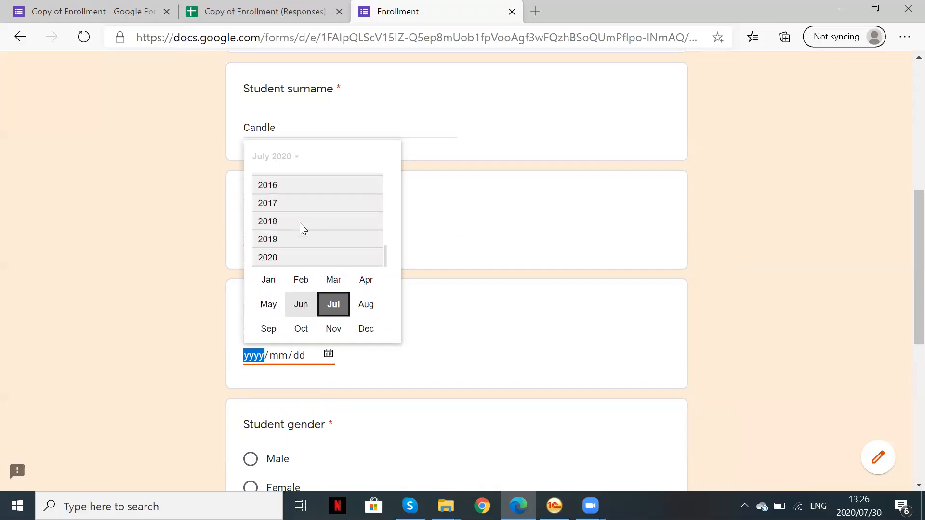
click(284, 192)
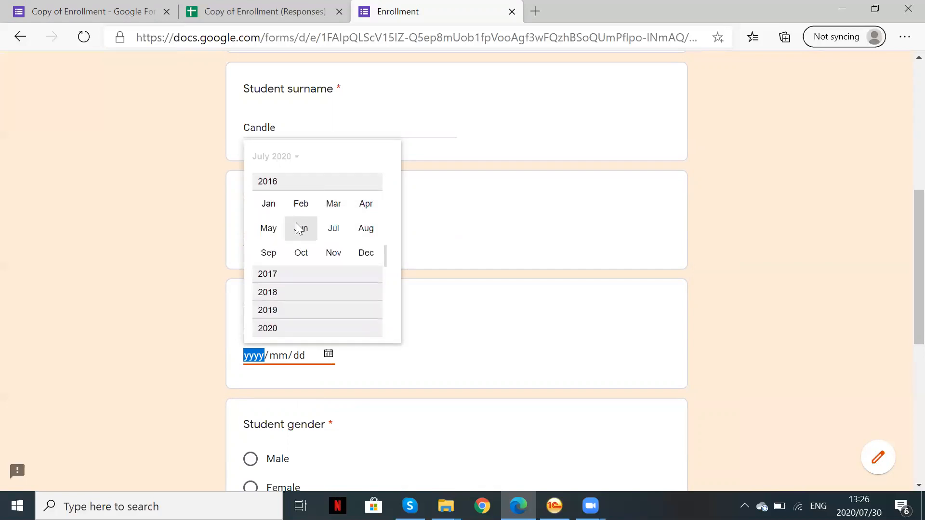
click(302, 227)
click(323, 224)
Mark the student Female with English as language, then submit the form
scroll(354, 438, down, 3)
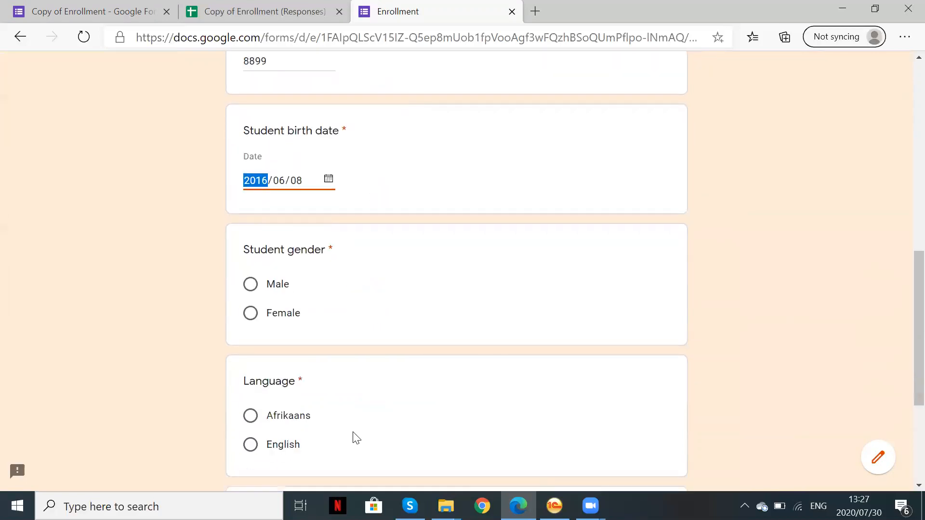
click(251, 314)
scroll(392, 397, down, 2)
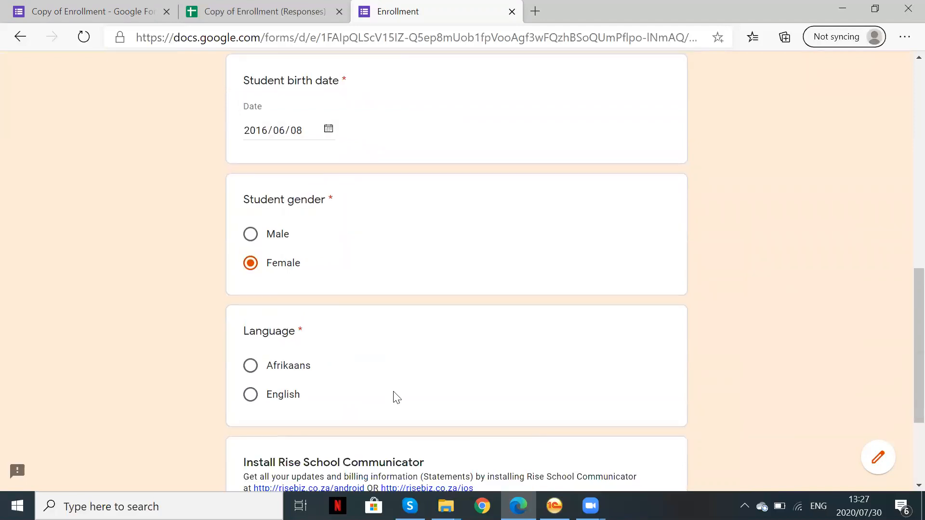
click(251, 332)
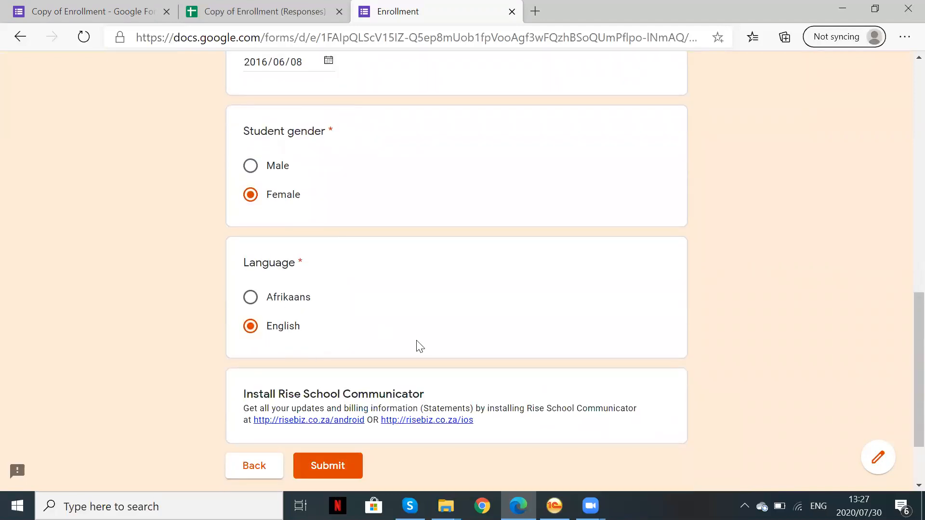
scroll(416, 340, down, 2)
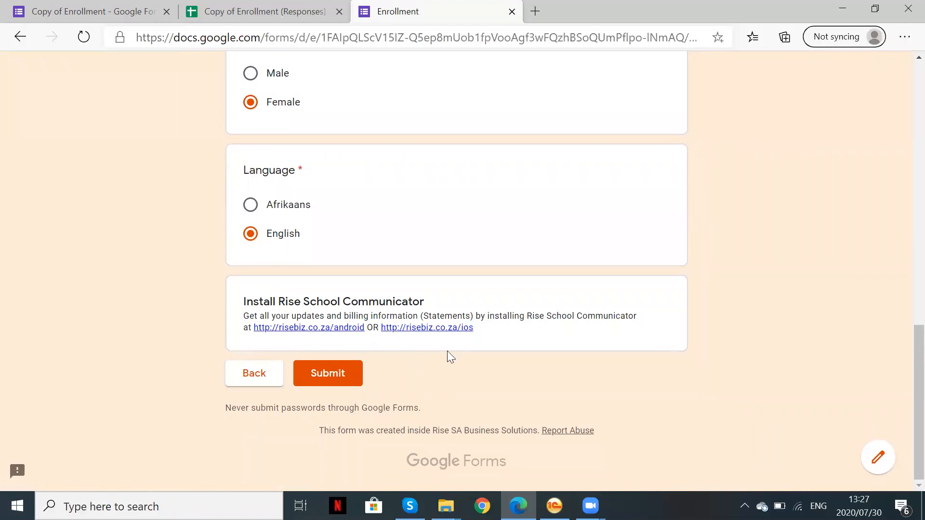
click(338, 374)
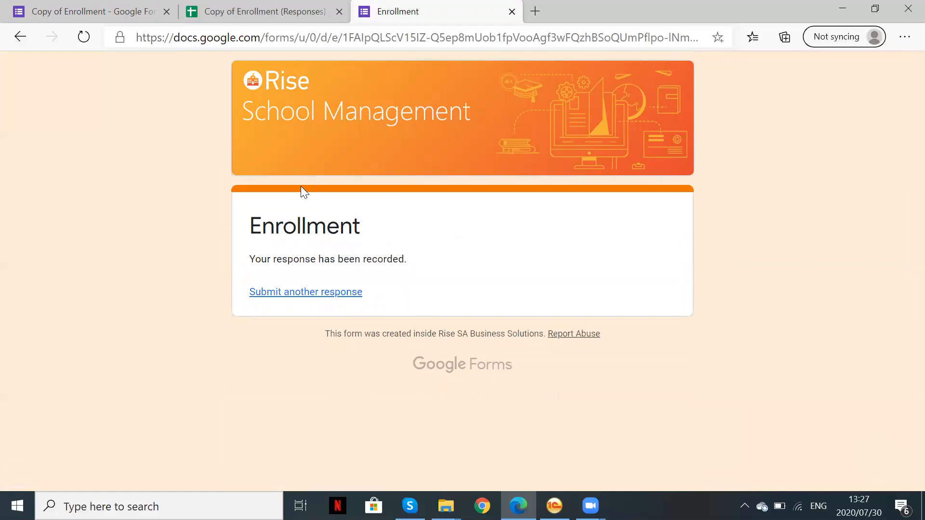
In Copy of Enrollment (Responses), inspect row 7 through to its Parent Birth Date 15/06/1989
click(260, 12)
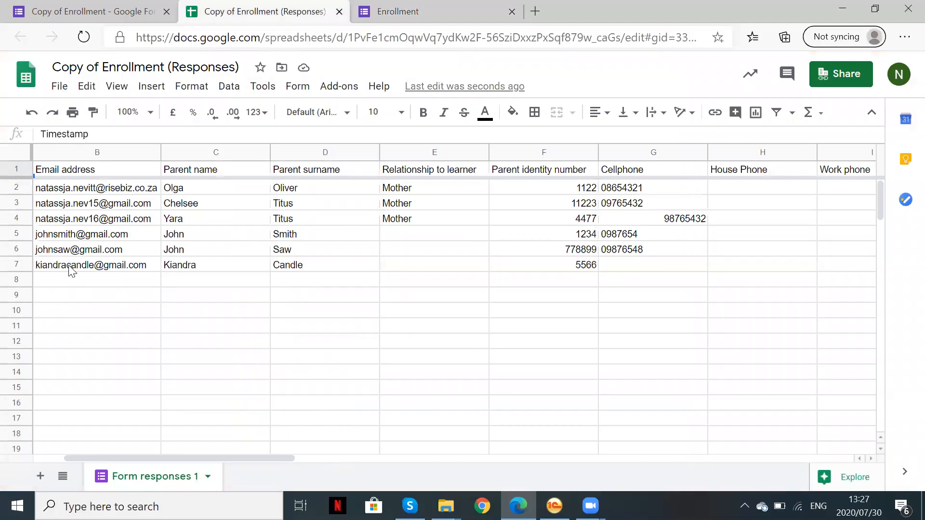
click(72, 270)
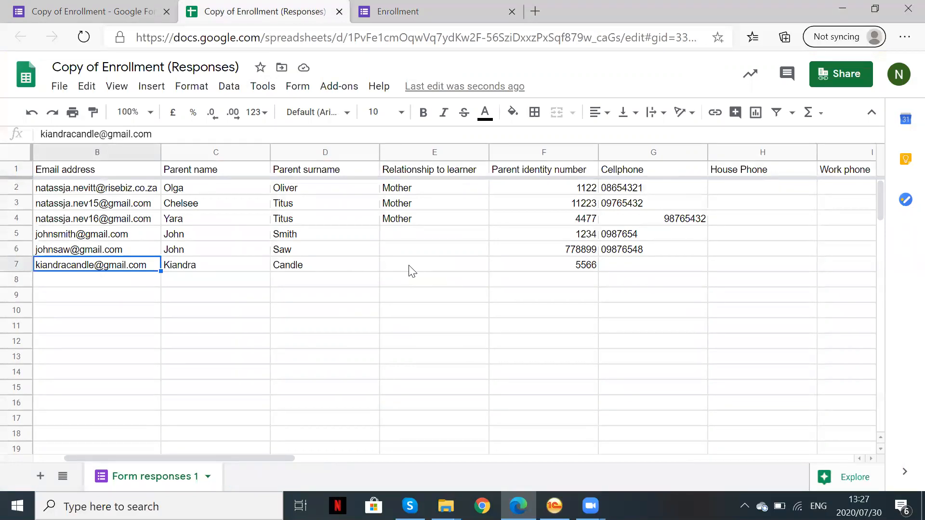
drag(278, 460, 398, 474)
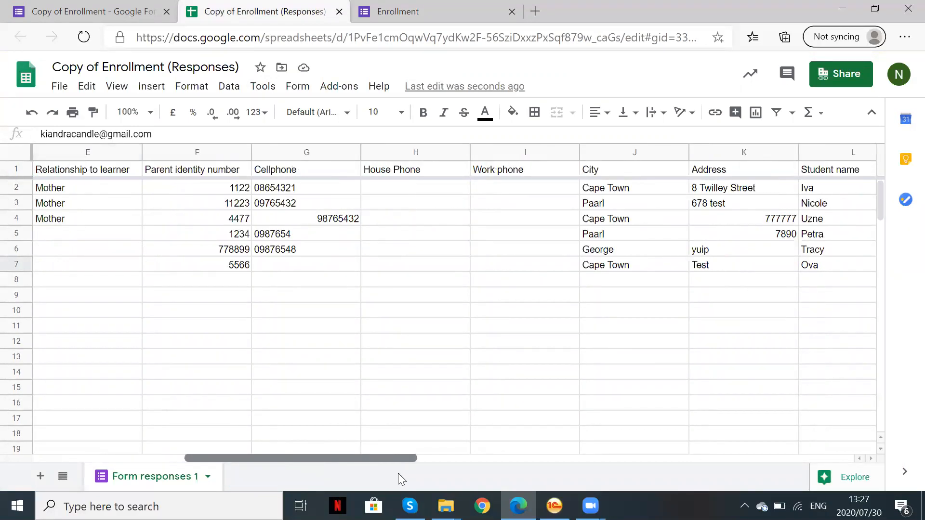
click(17, 265)
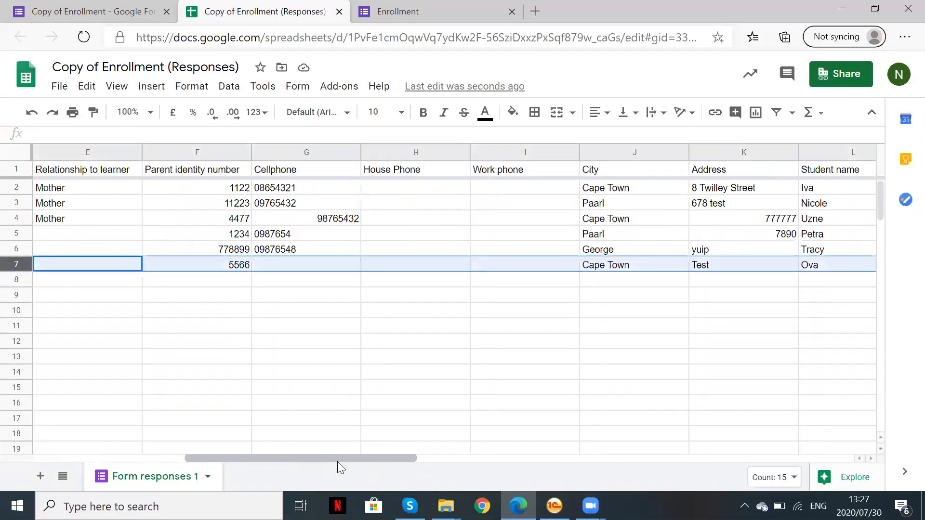
drag(337, 461, 657, 466)
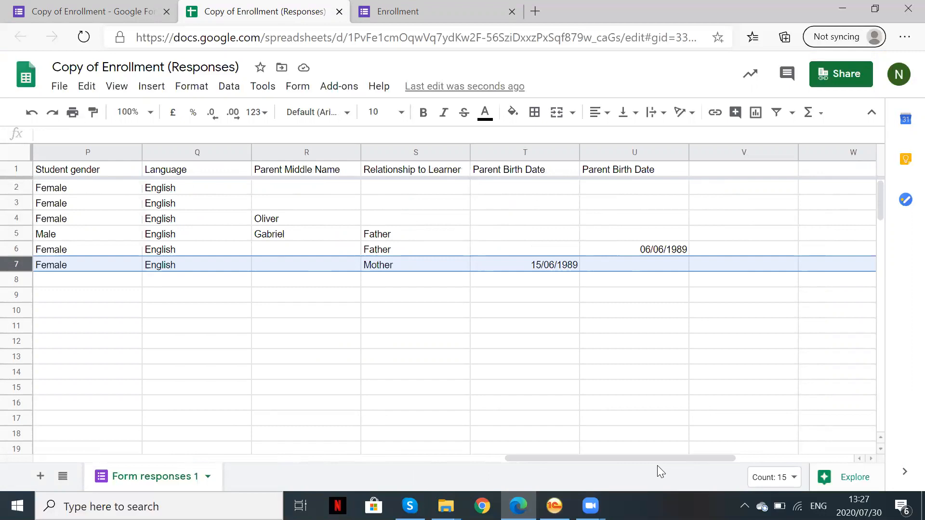
drag(316, 174, 650, 267)
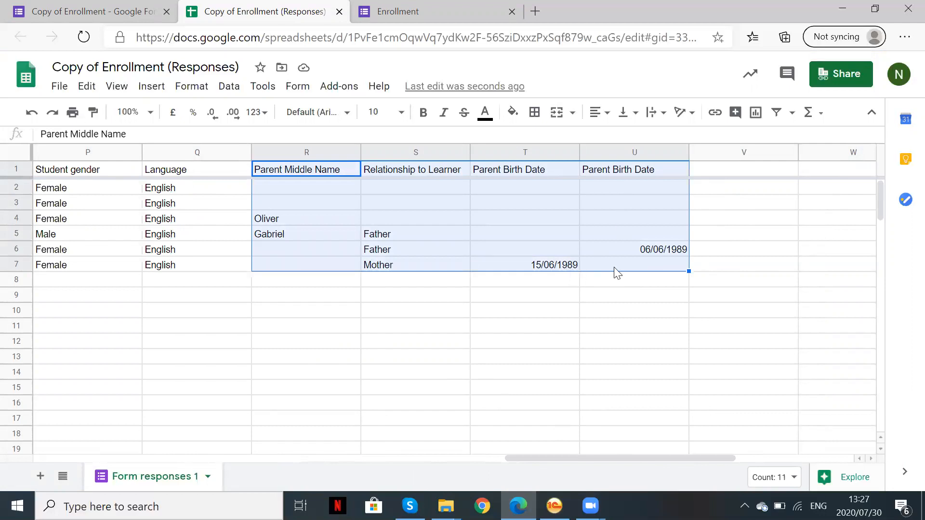
drag(586, 460, 419, 458)
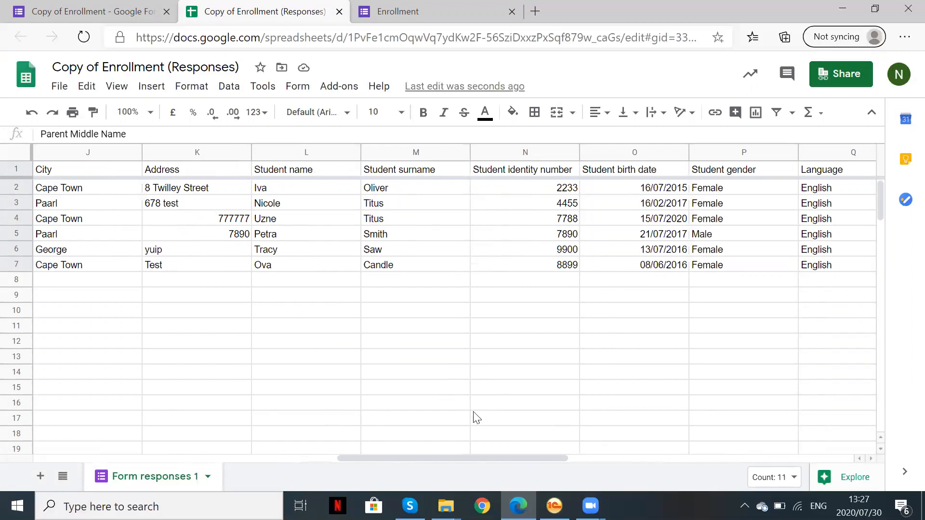
In Rise School, go to School > Enrollment and start an import from Google spreadsheets
click(555, 505)
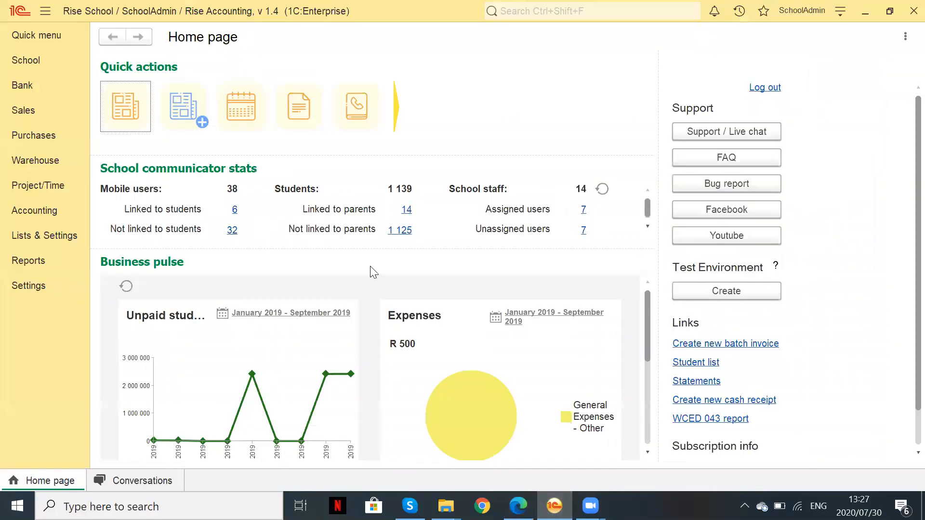
click(38, 66)
click(153, 330)
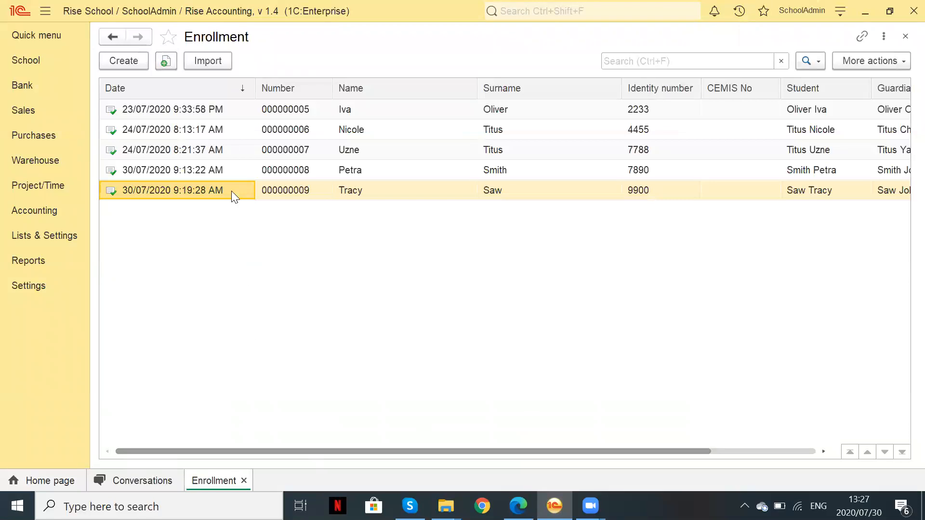
click(207, 62)
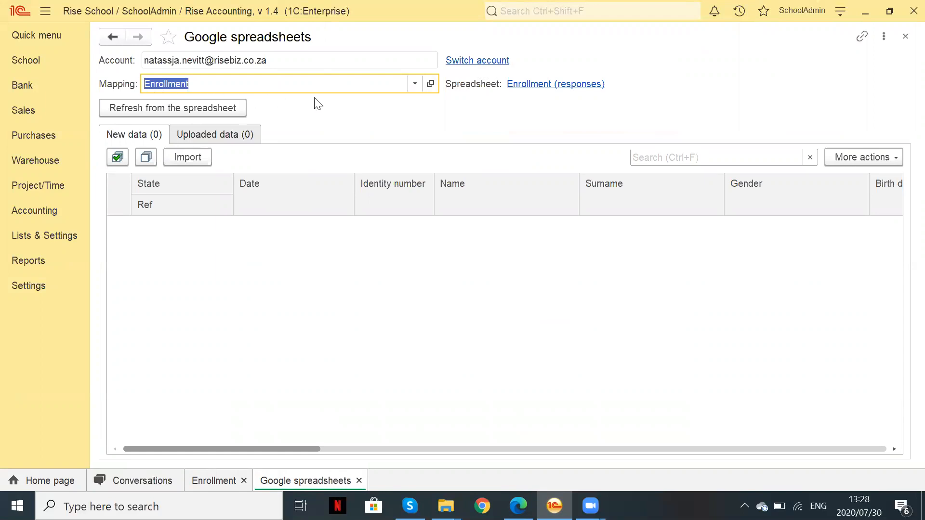
Open the Enrollment mapping, compare its column mappings with the sheet, and switch off Mapped only
click(431, 86)
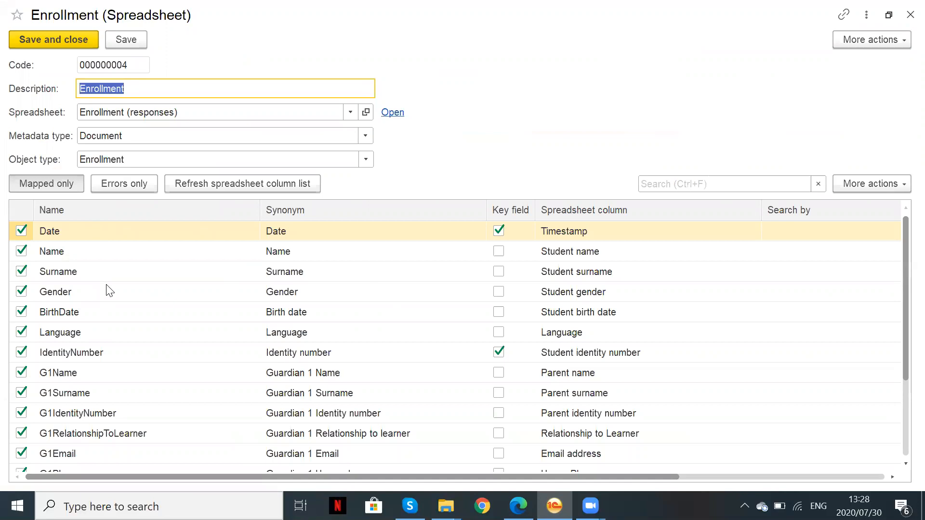
scroll(110, 291, down, 1)
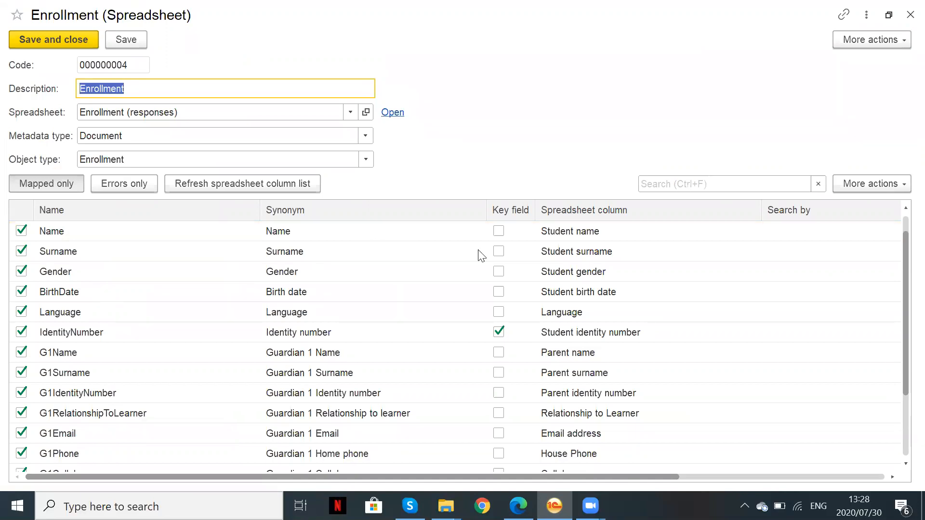
click(56, 236)
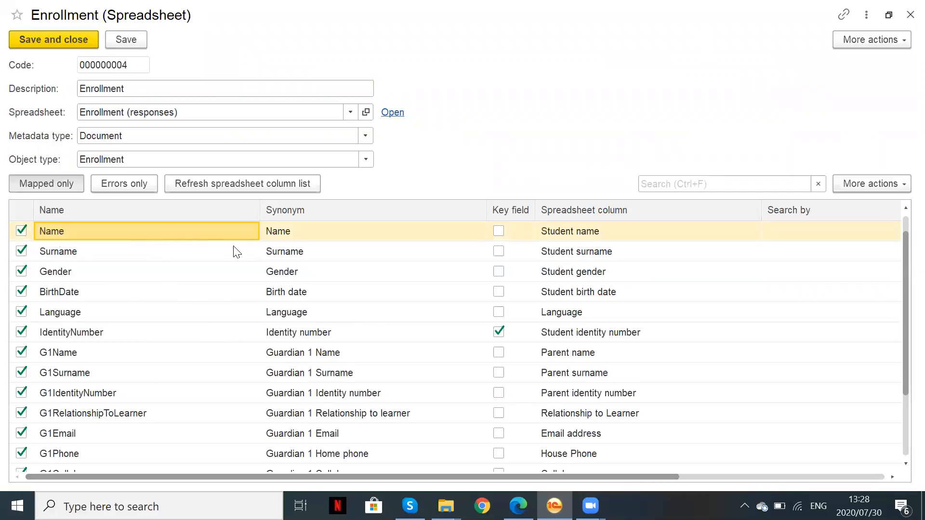
click(580, 228)
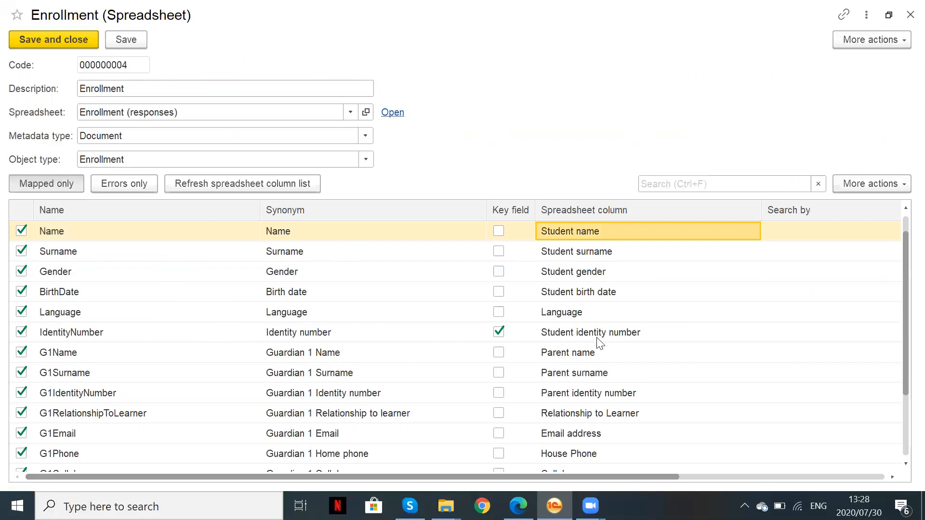
mouse_move(518, 506)
click(543, 424)
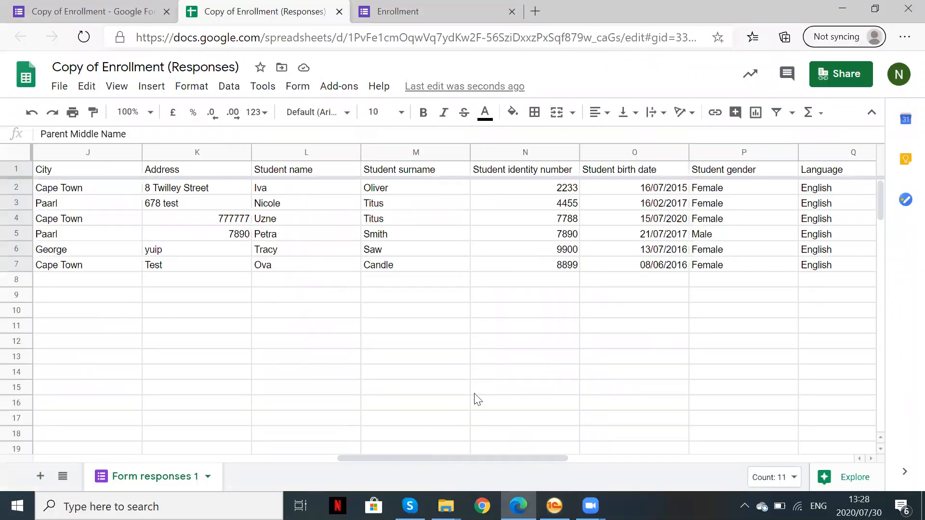
click(555, 506)
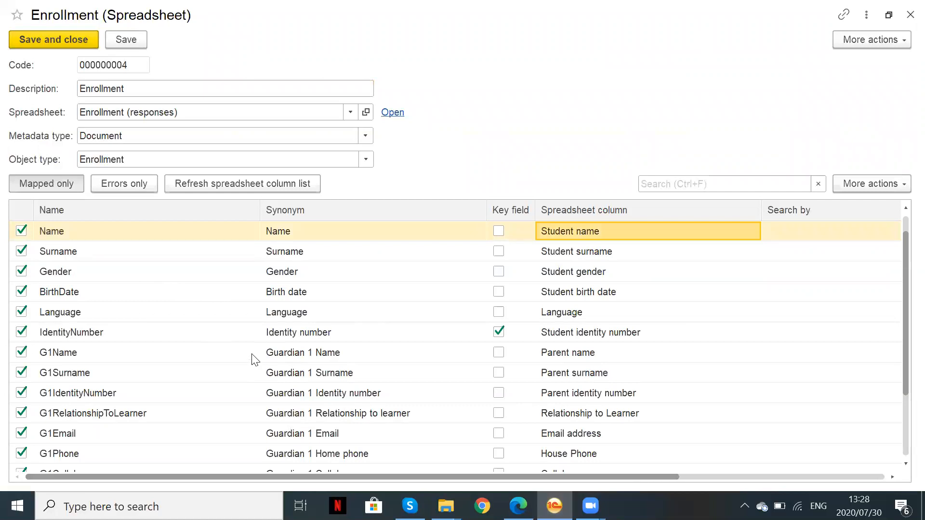
scroll(254, 359, down, 1)
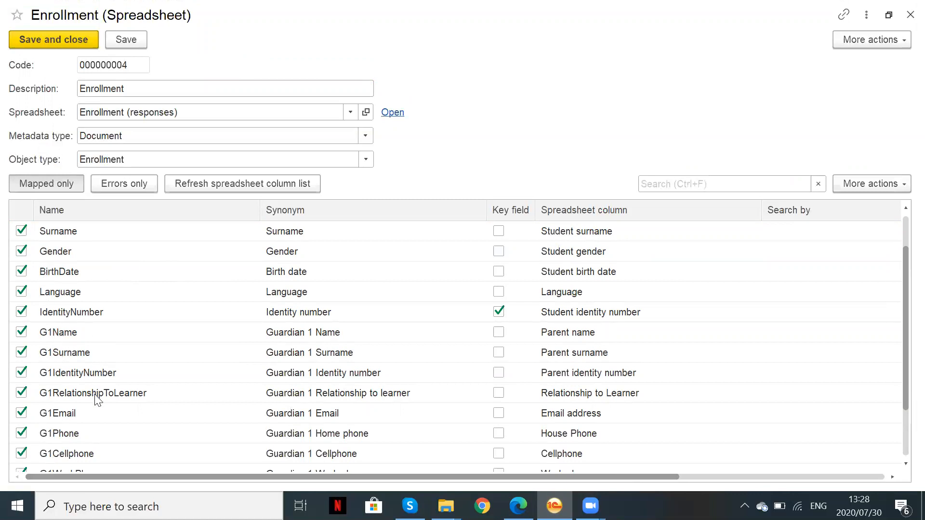
scroll(111, 422, down, 1)
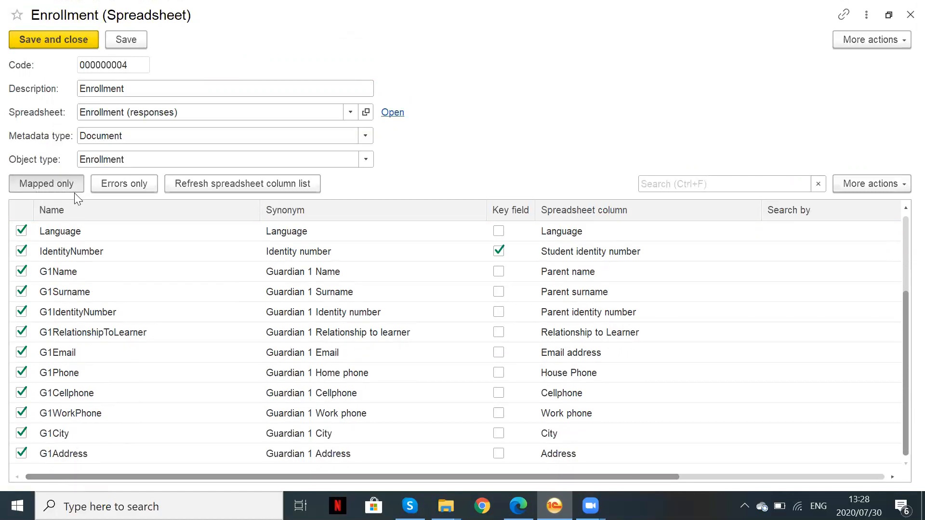
click(41, 186)
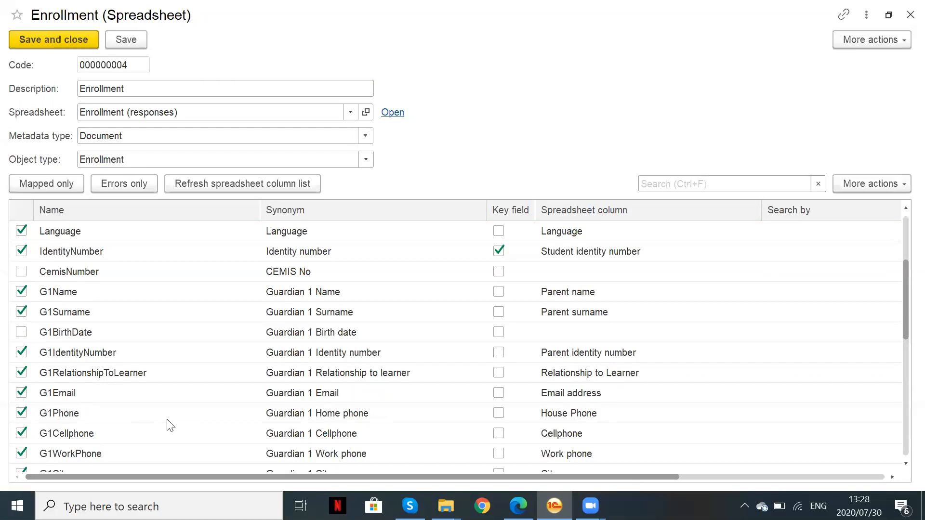
Include Guardian 1 Birth date and map it to the Parent Birth Date spreadsheet column
scroll(169, 425, down, 1)
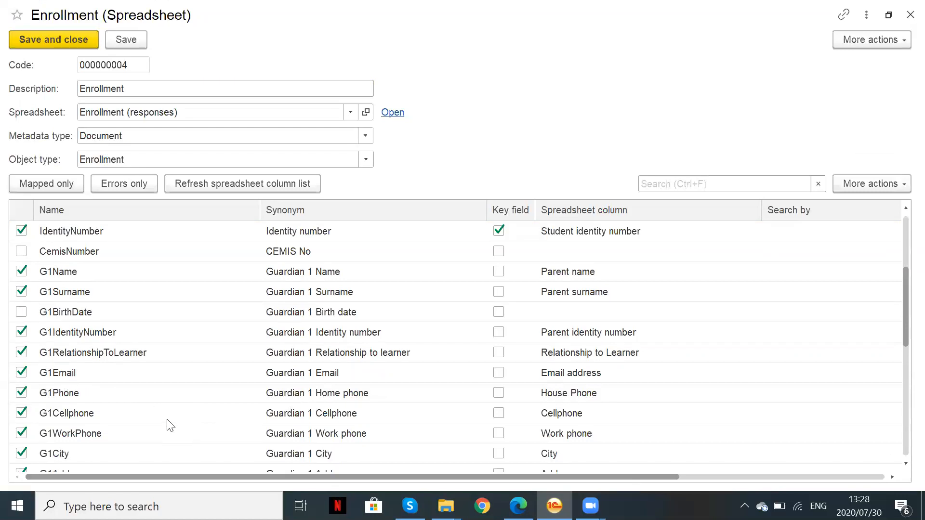
click(21, 312)
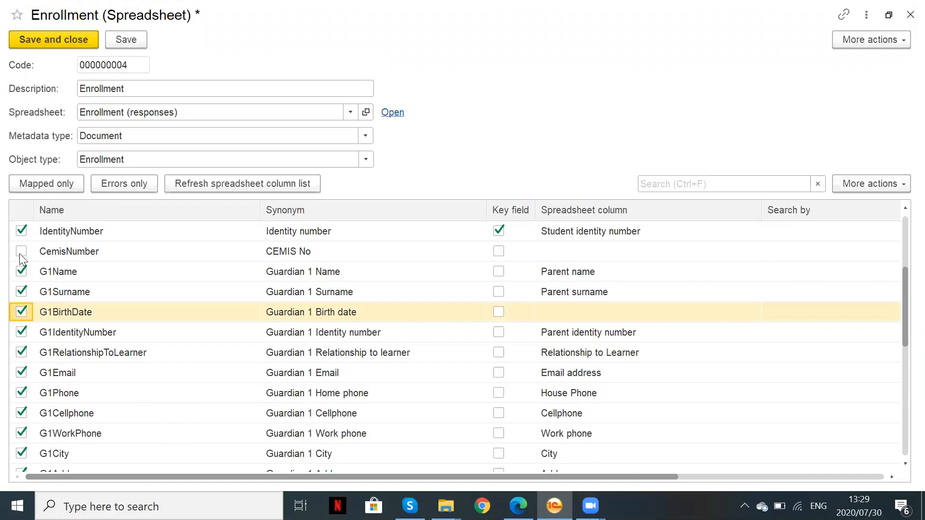
click(55, 186)
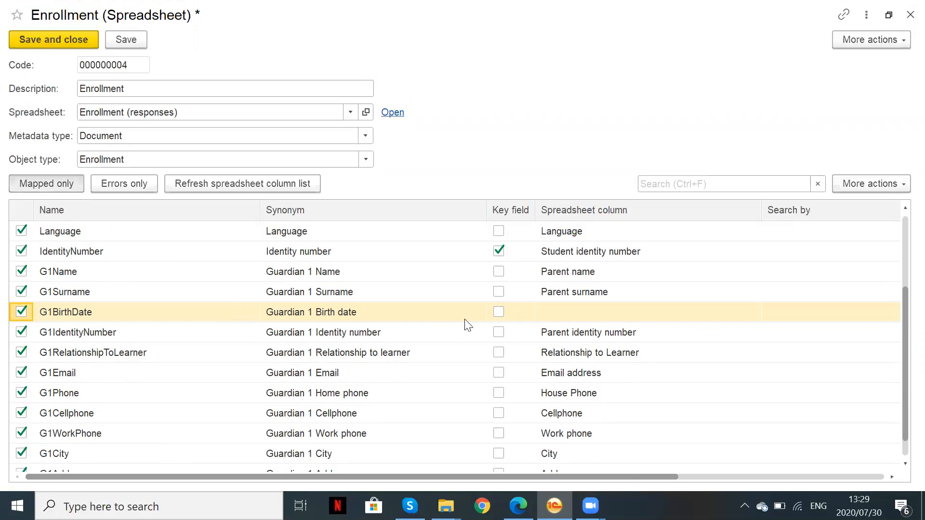
click(570, 317)
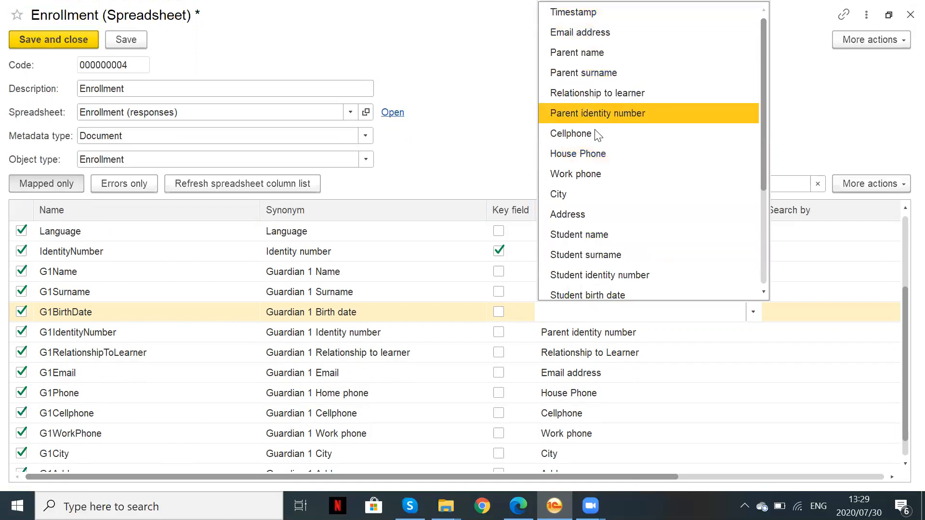
scroll(607, 214, down, 3)
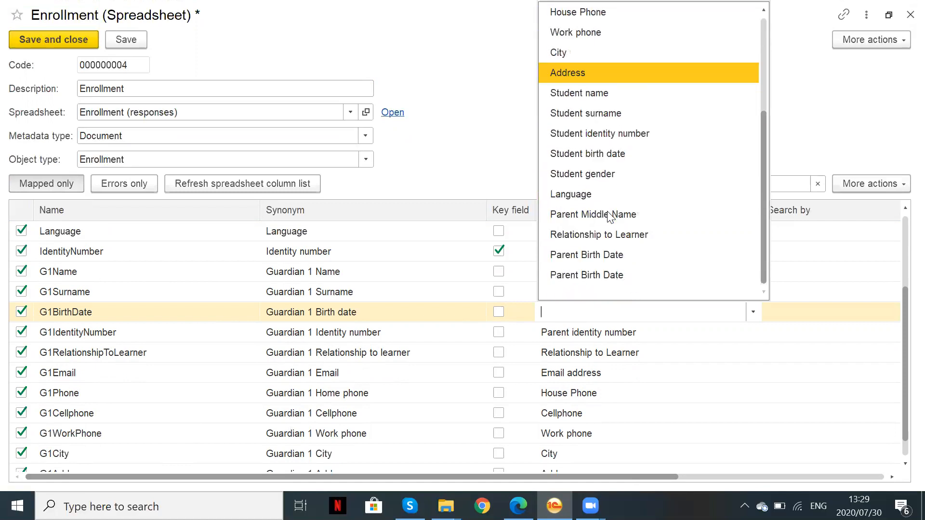
click(605, 274)
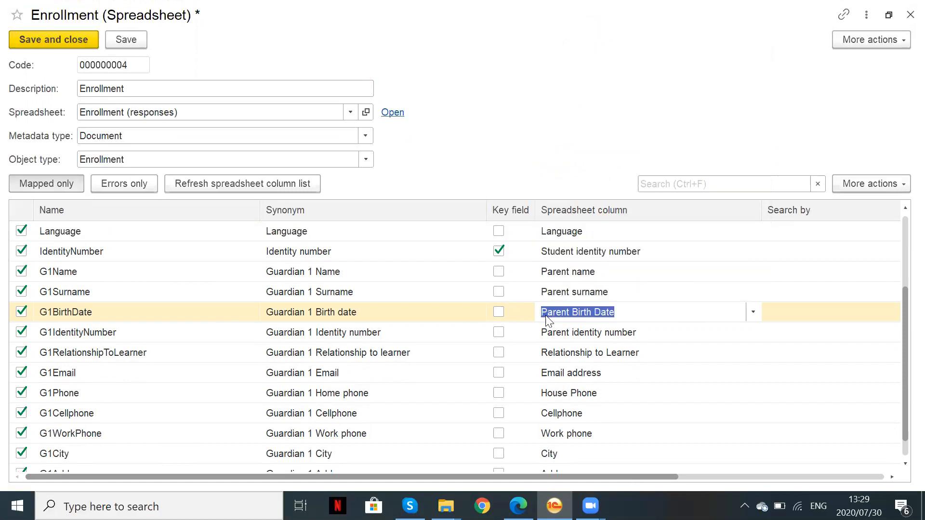
click(561, 377)
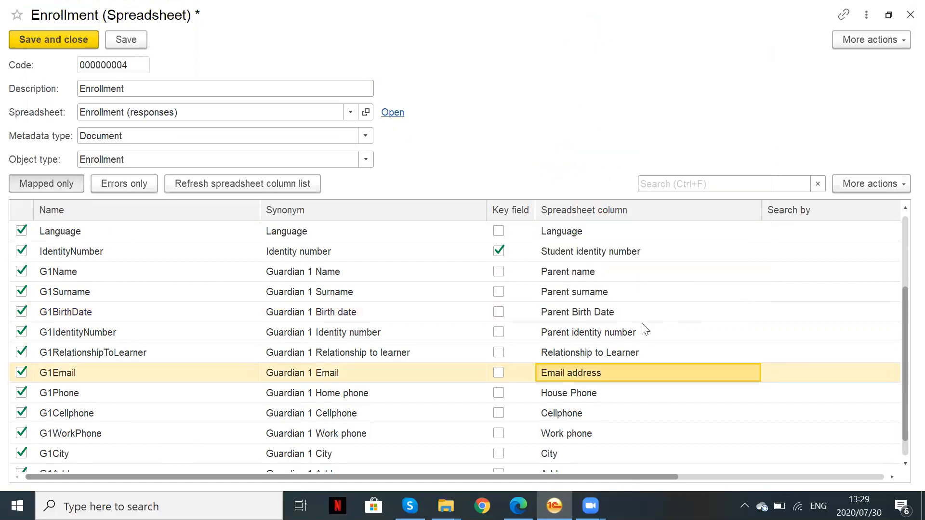
Untick G1Cellphone so it is no longer imported, and save and close the mapping
scroll(190, 316, up, 2)
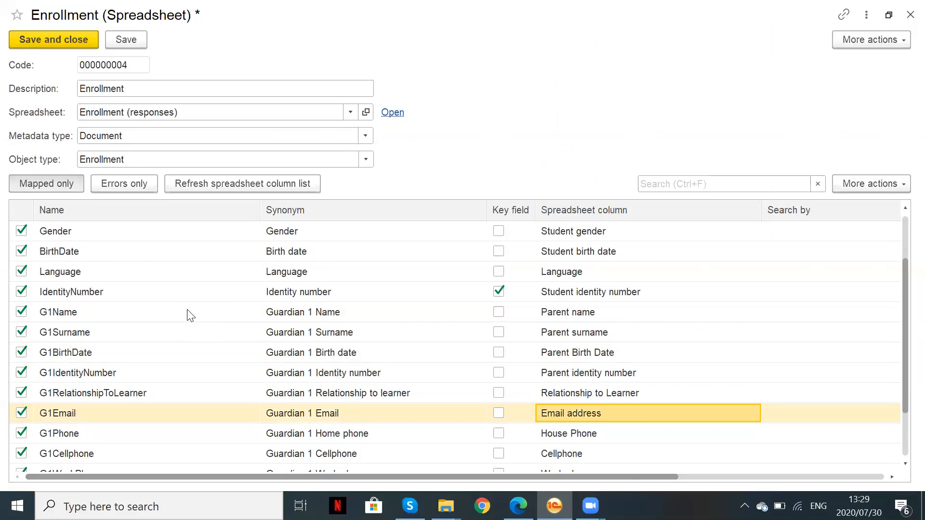
scroll(190, 316, down, 3)
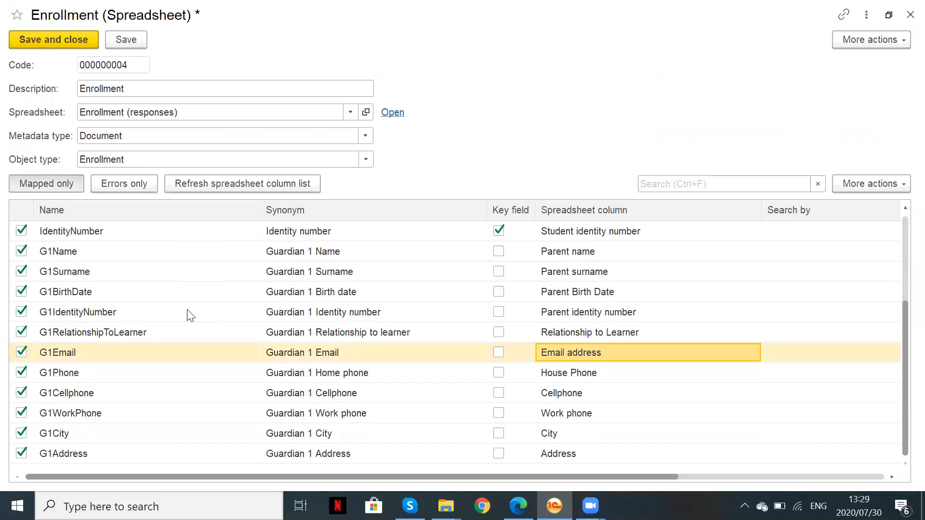
click(21, 393)
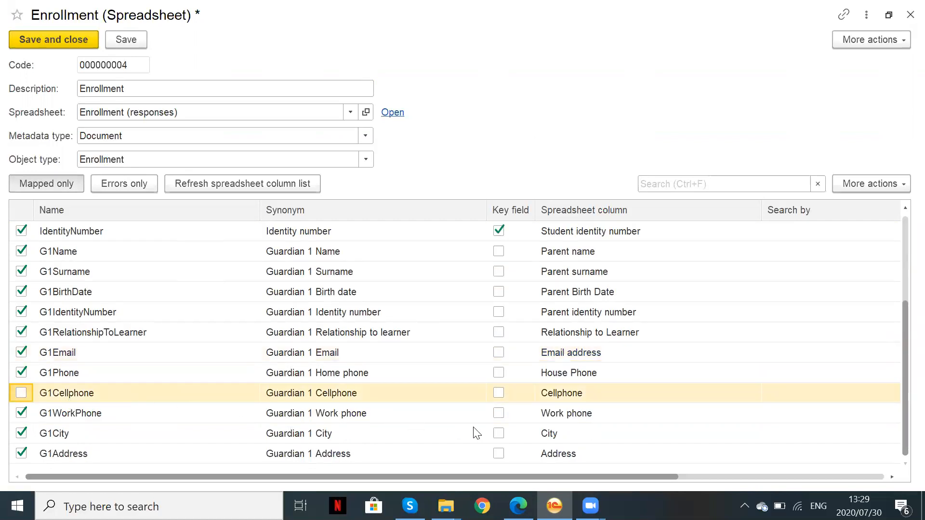
click(47, 39)
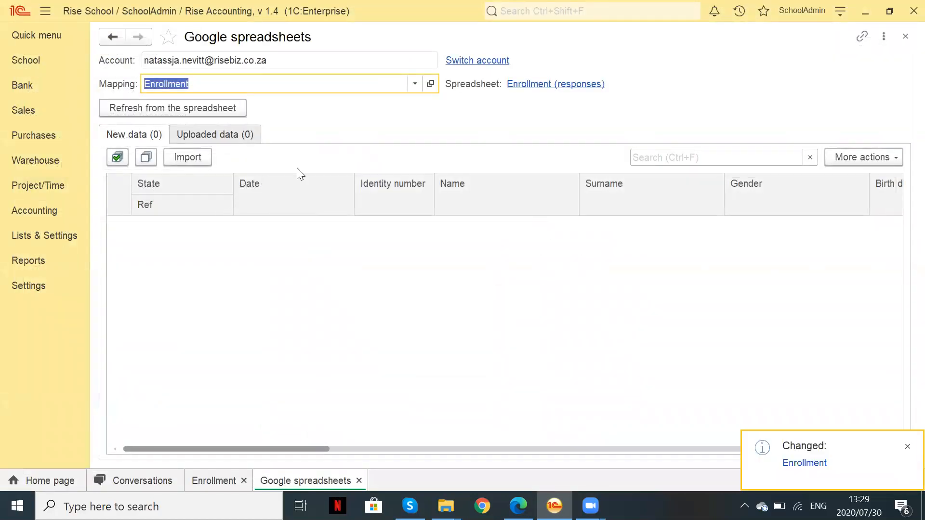
Refresh from the spreadsheet, import the NEW response as an enrollment, and close the import page
click(239, 111)
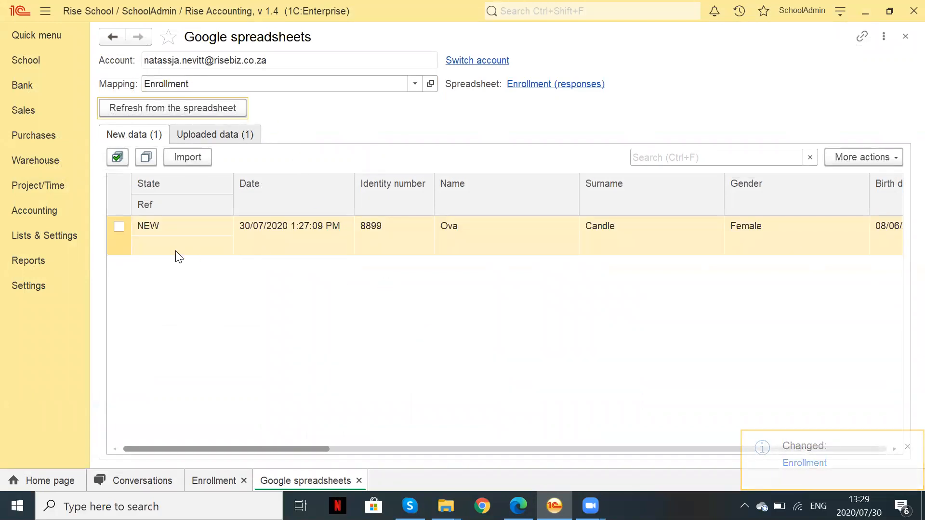
drag(325, 455, 155, 332)
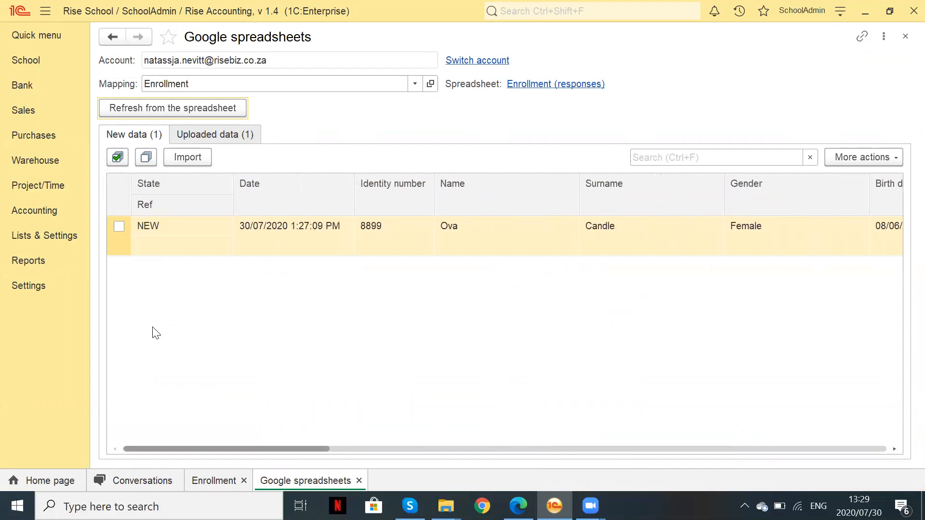
click(119, 226)
click(182, 160)
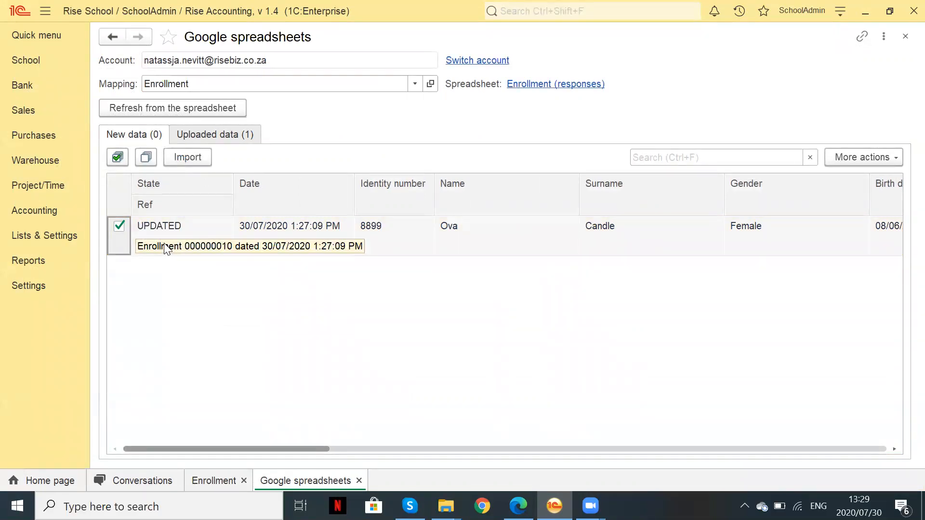
click(906, 36)
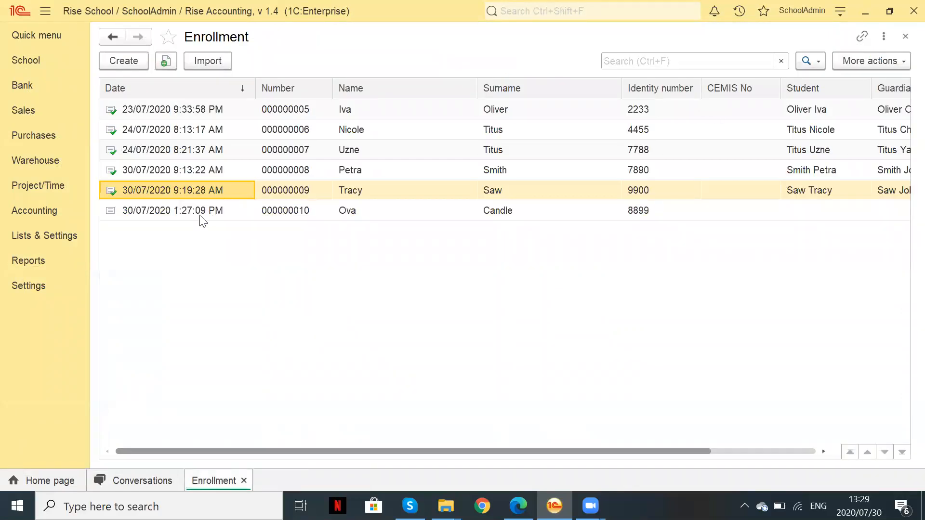
Open enrollment 000000010 and review its imported student and first guardian details
double_click(380, 211)
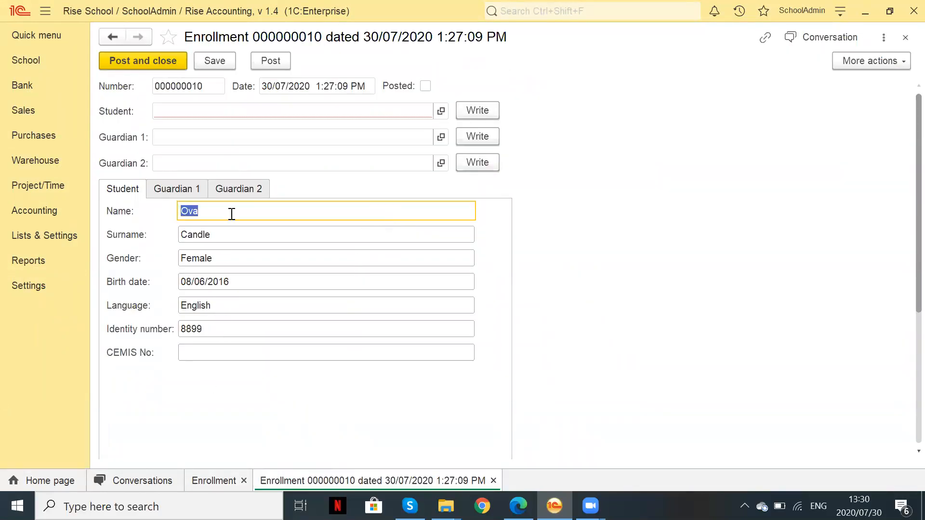
click(180, 191)
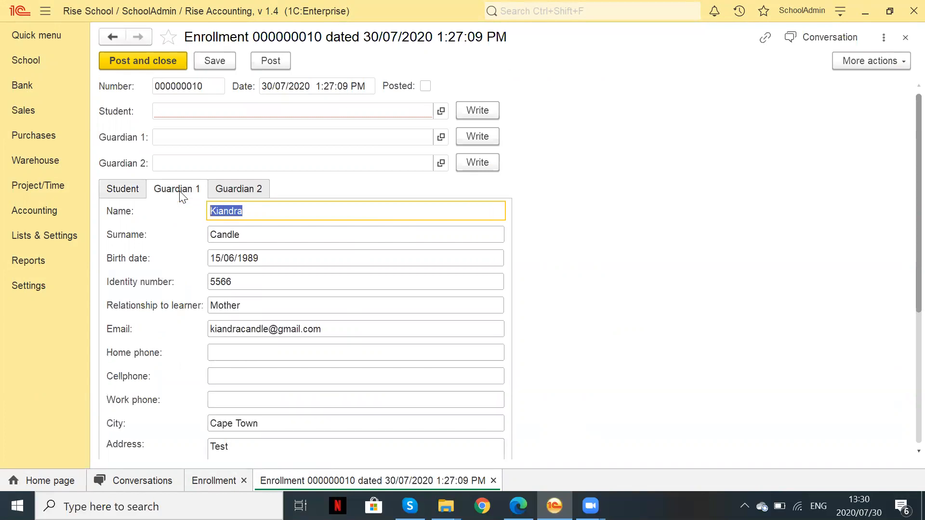
click(125, 191)
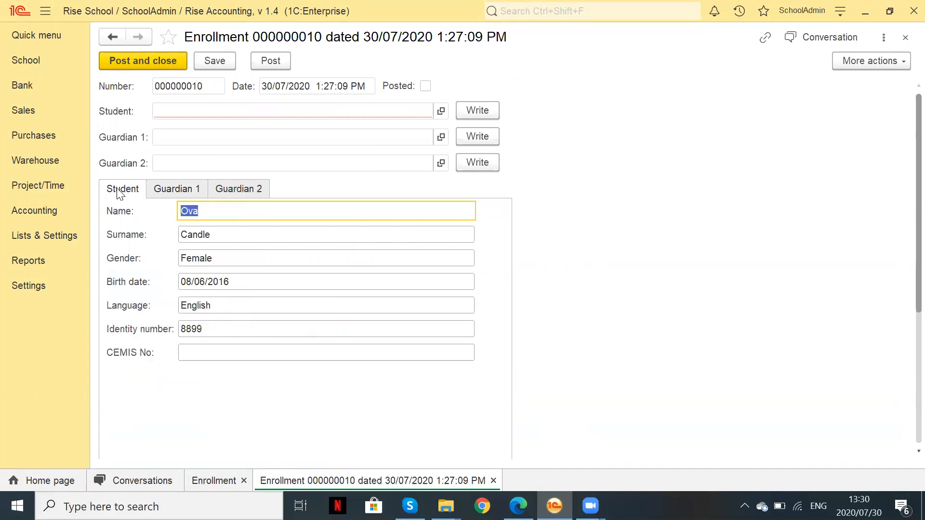
Write the student and Guardian 1 records, post the enrollment, and go to the school section
click(480, 114)
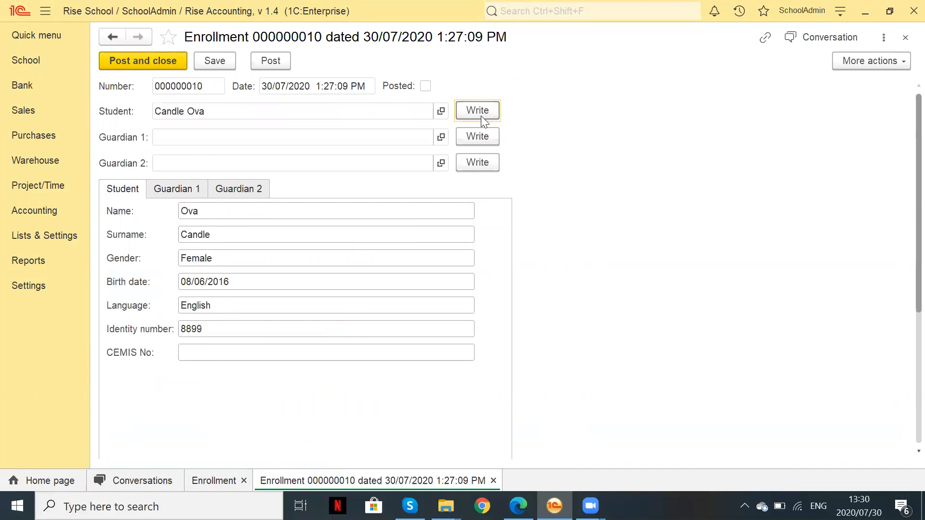
click(487, 138)
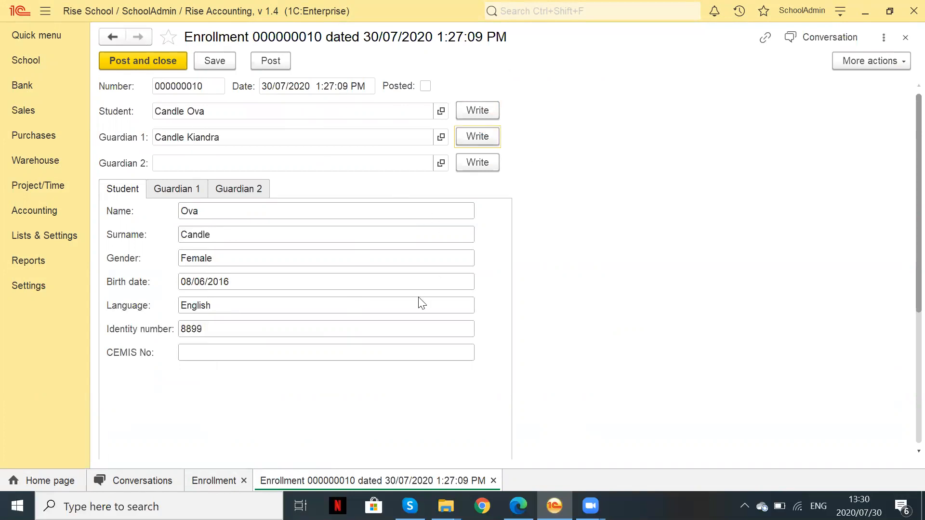
click(160, 60)
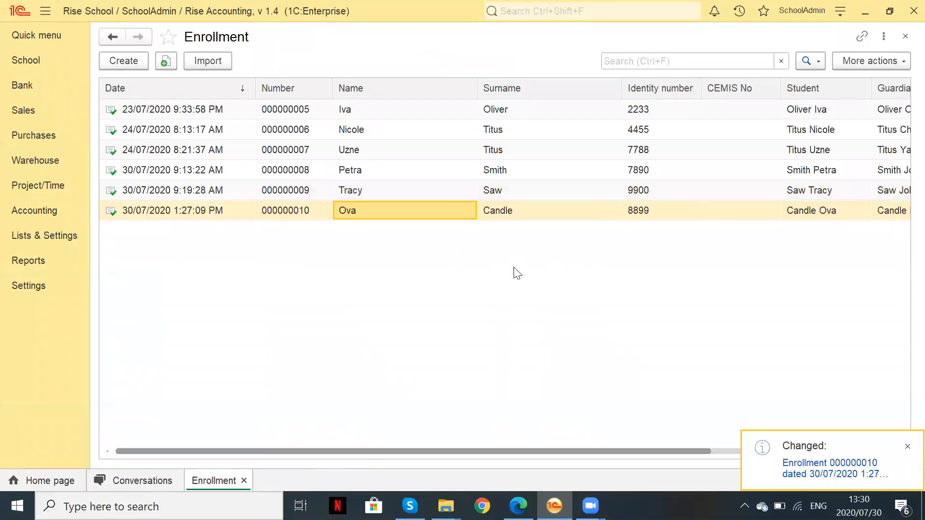
click(37, 70)
click(144, 114)
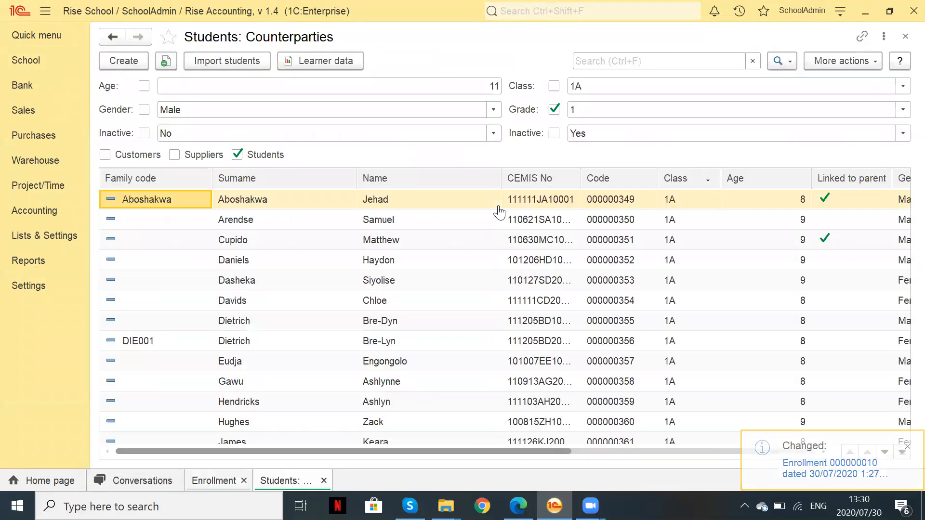
click(554, 110)
click(615, 61)
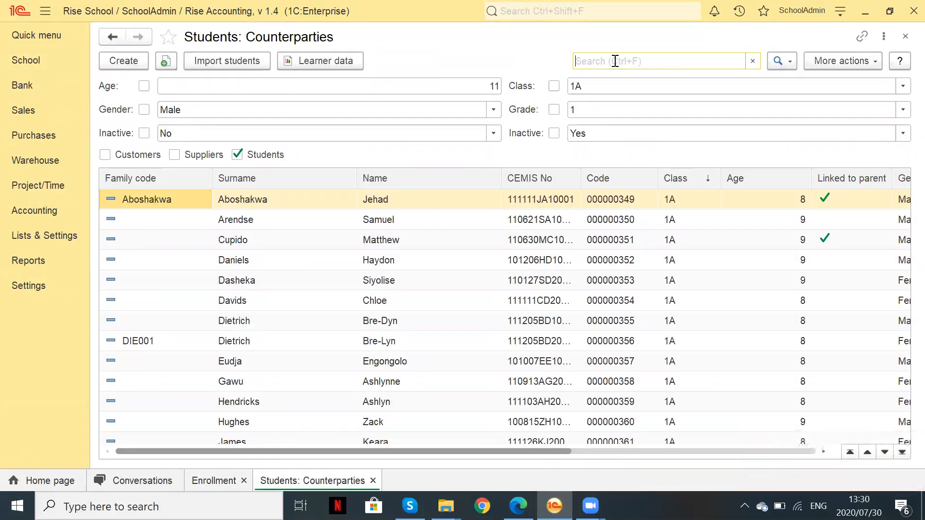
text(ova)
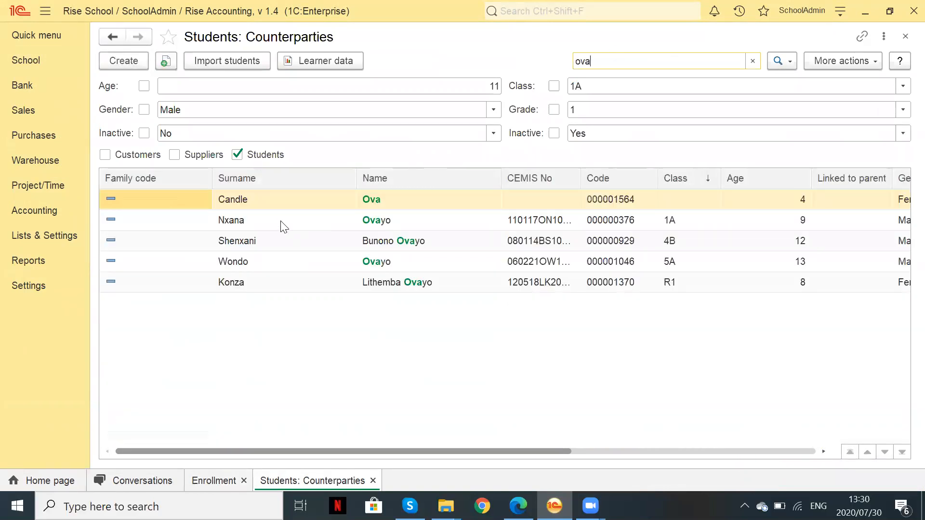
click(281, 201)
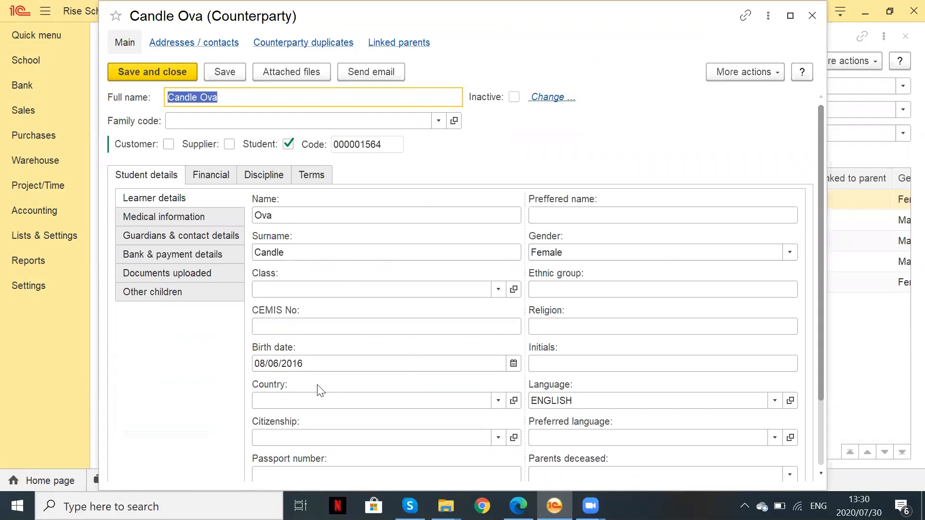
click(184, 236)
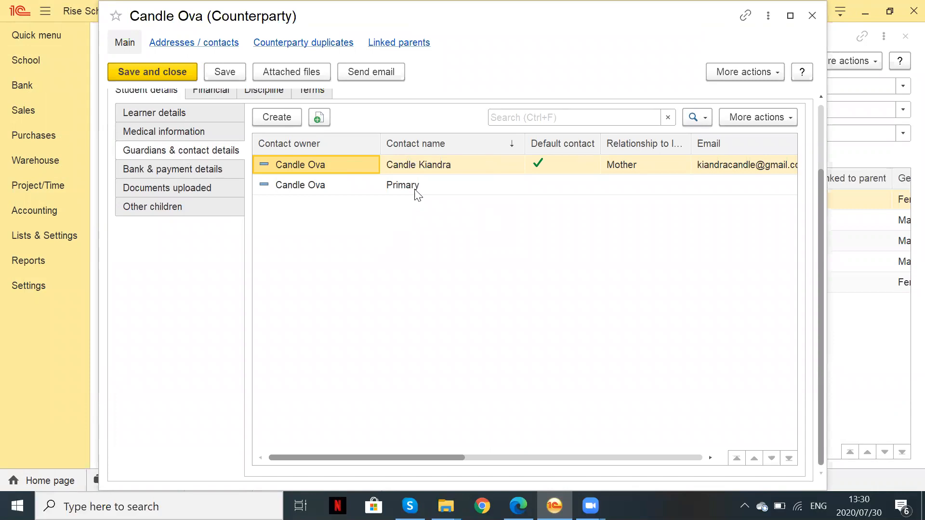
click(814, 16)
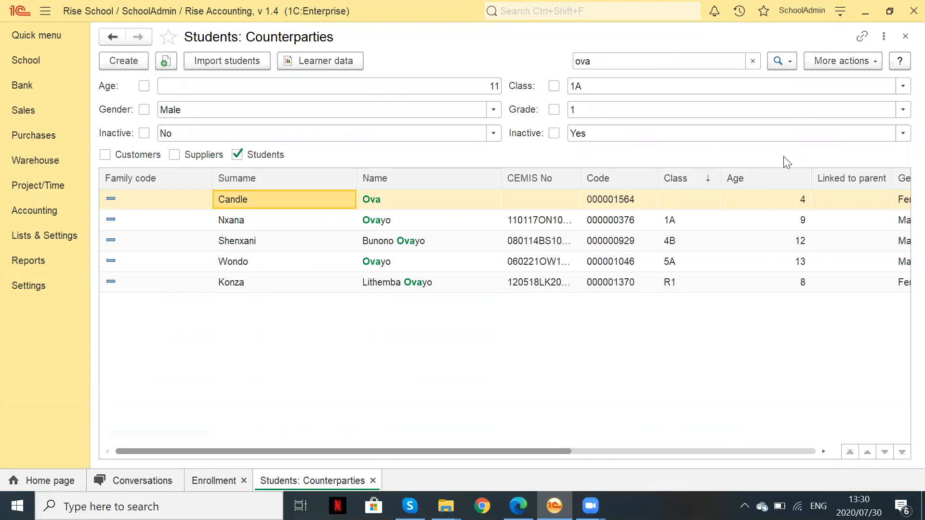
click(906, 37)
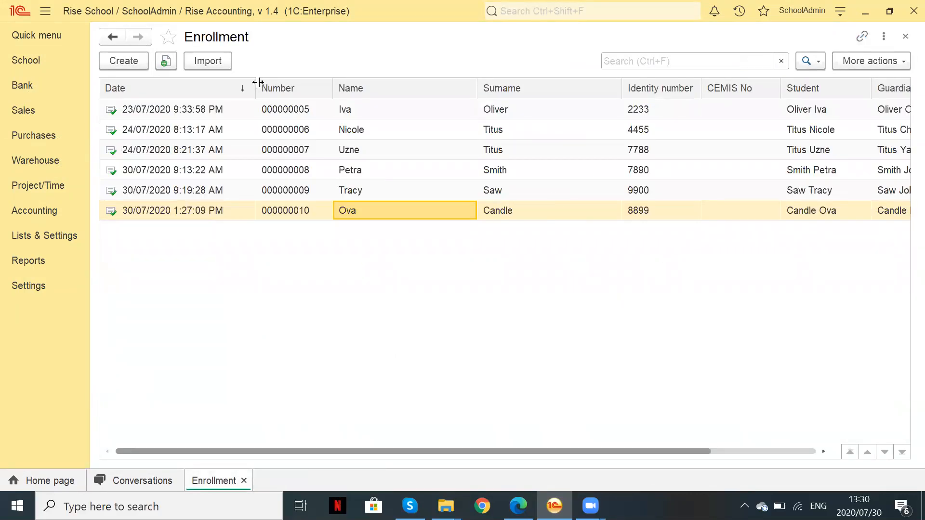